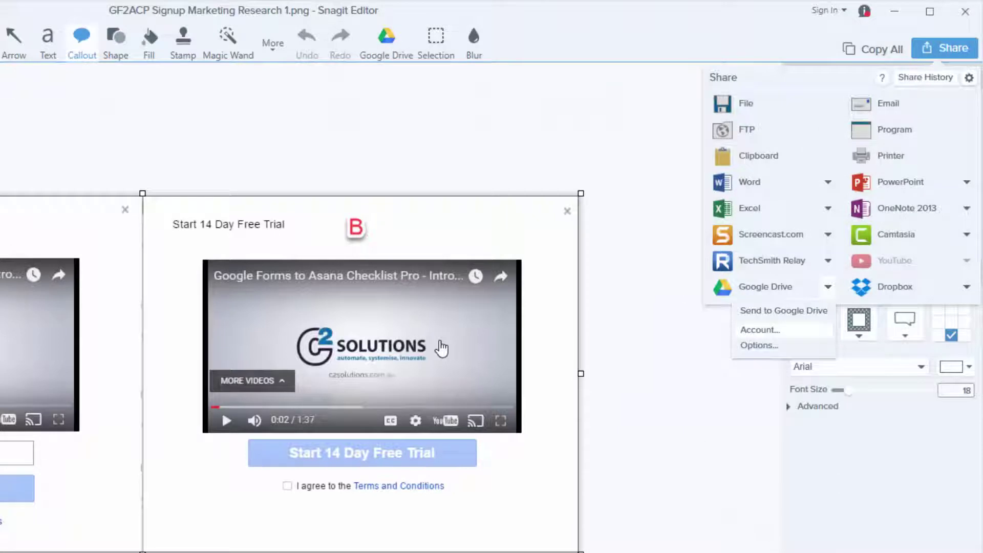
Close the Share panel and review the Share menu's Google Drive options before dismissing it.
key("Down")
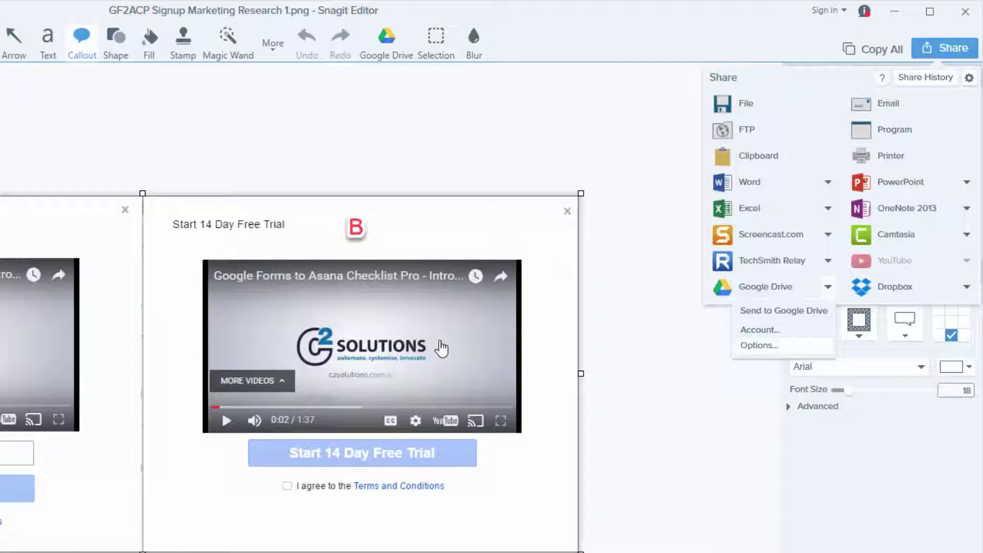
key("Escape")
key("Escape")
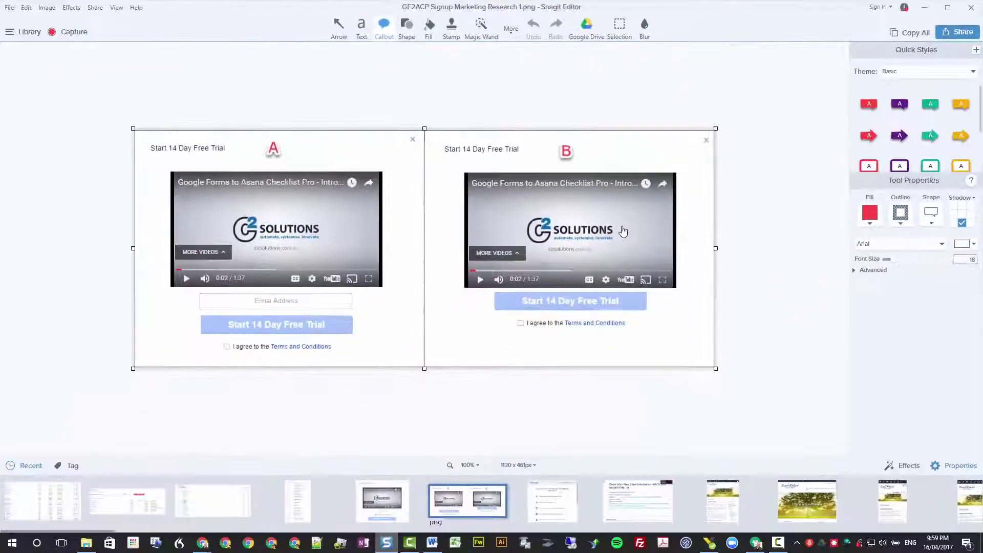
key("alt+s")
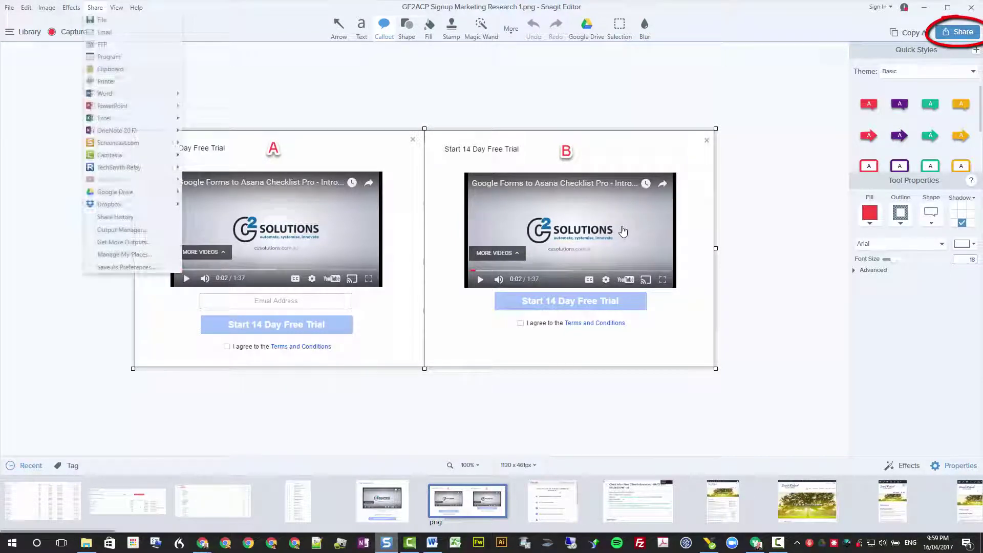
key("Right")
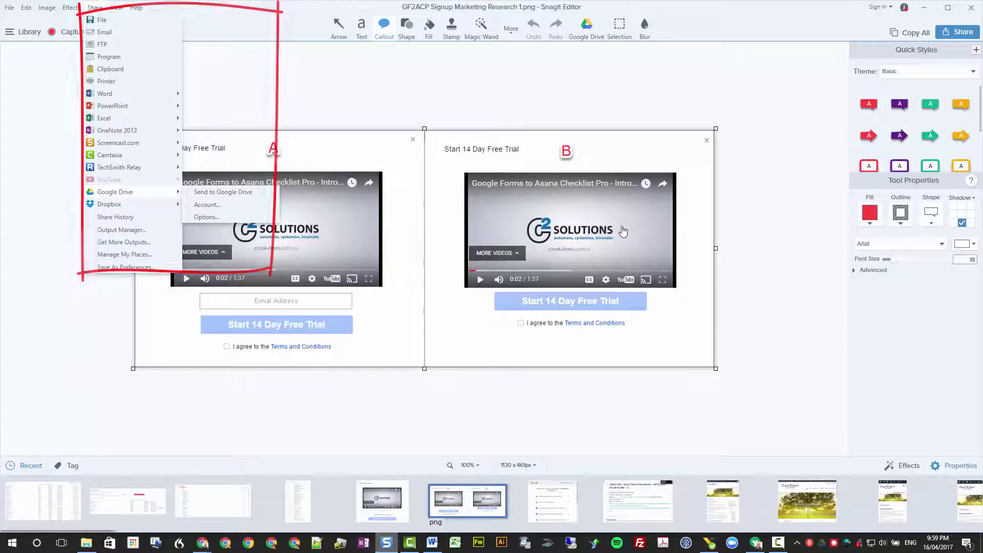
key("Escape")
key("Escape")
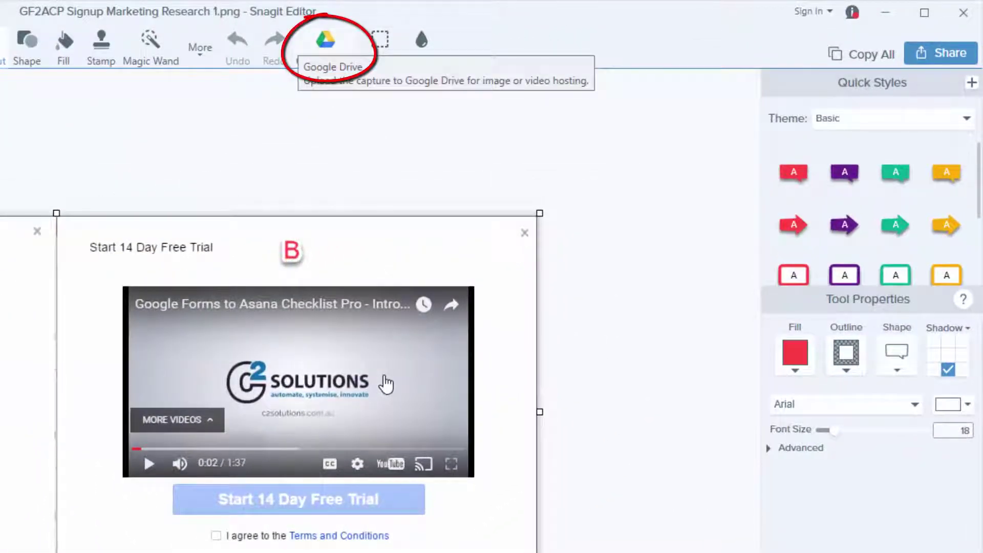
Open the Google Drive Account dialog from the Share menu's Google Drive options.
right_click(523, 54)
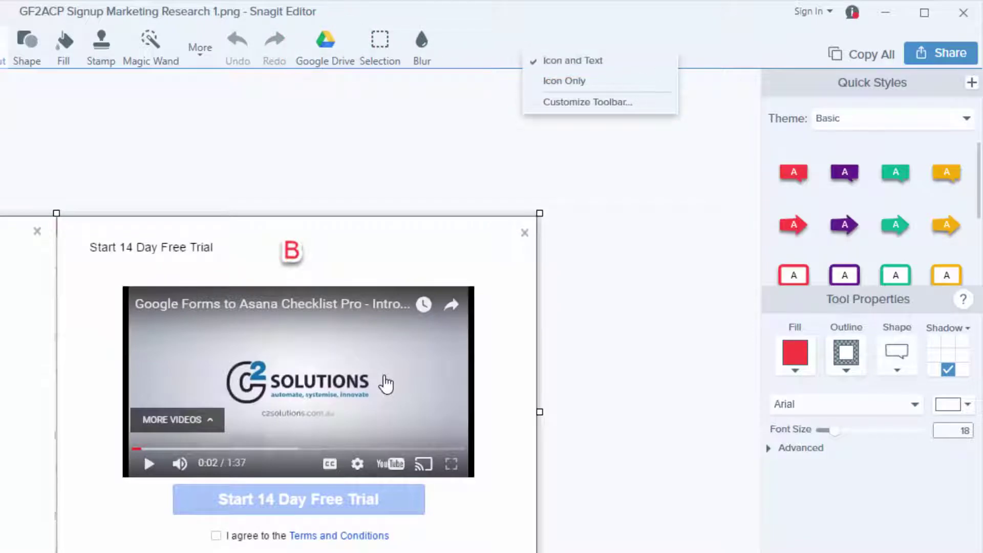
left_click(438, 36)
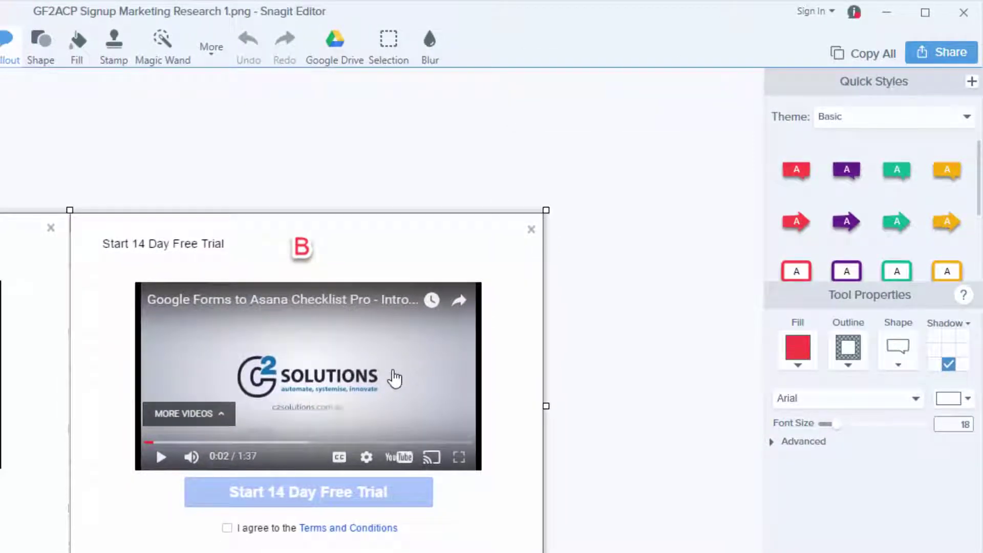
left_click(941, 52)
left_click(814, 311)
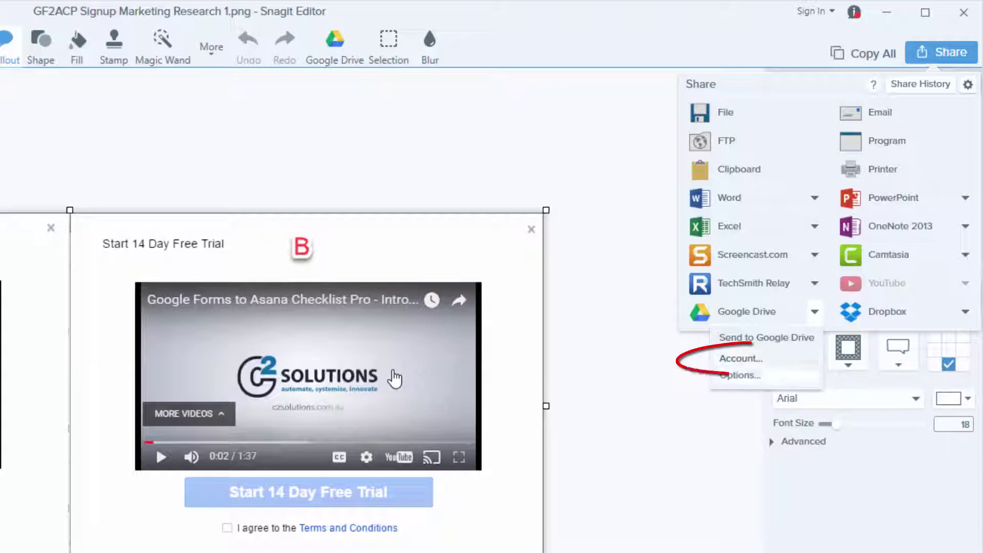
key("Escape")
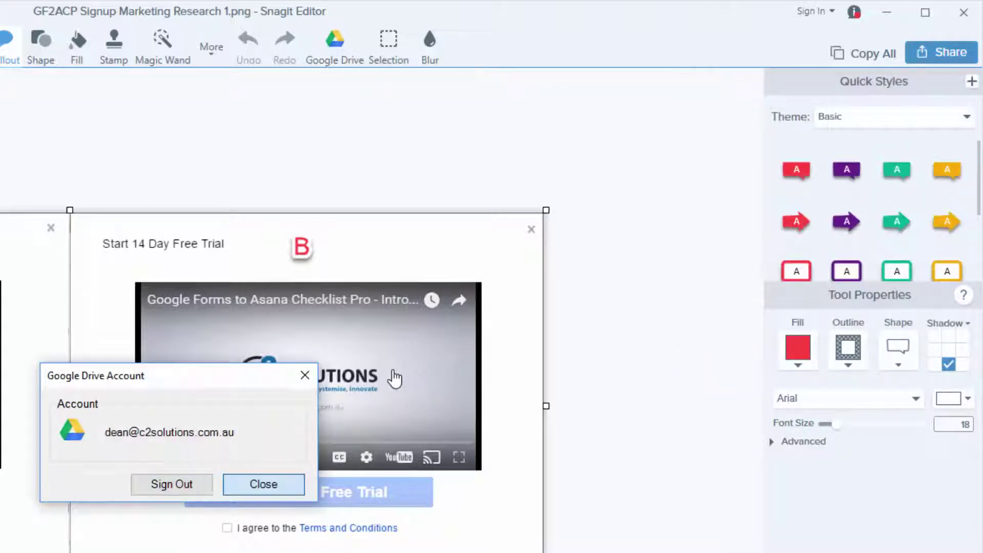
Close the account dialog and sign in to Google again with the pasted account password.
key("Return")
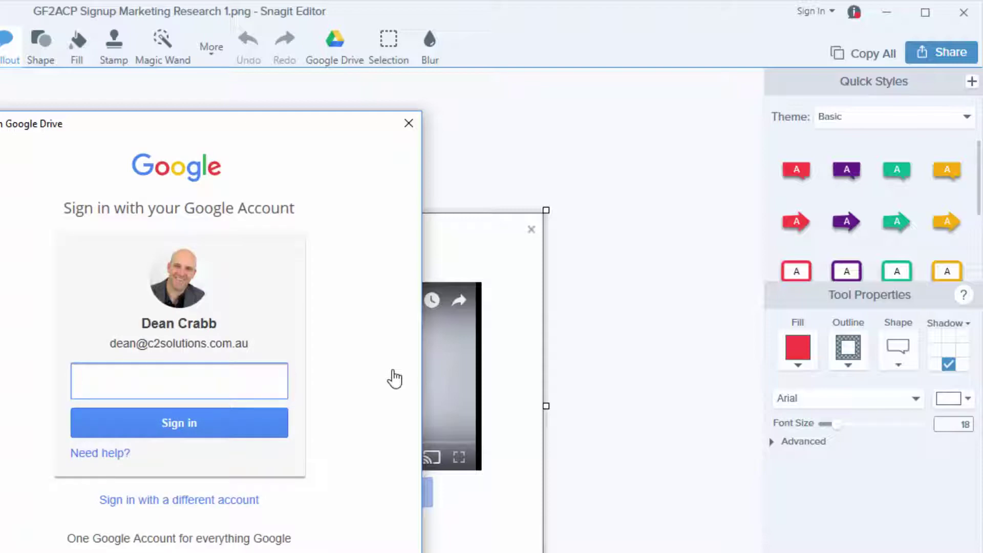
key("alt+Tab")
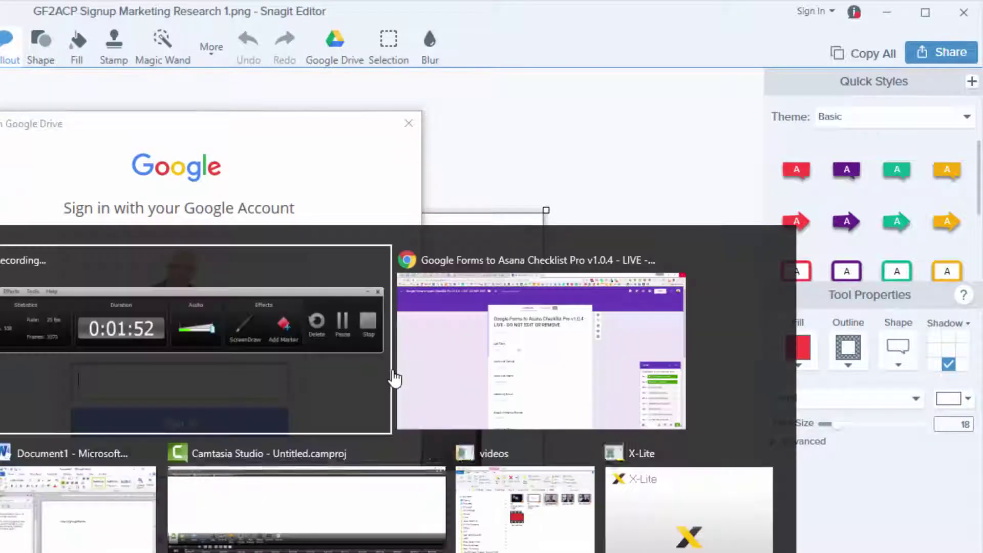
key("alt+Tab")
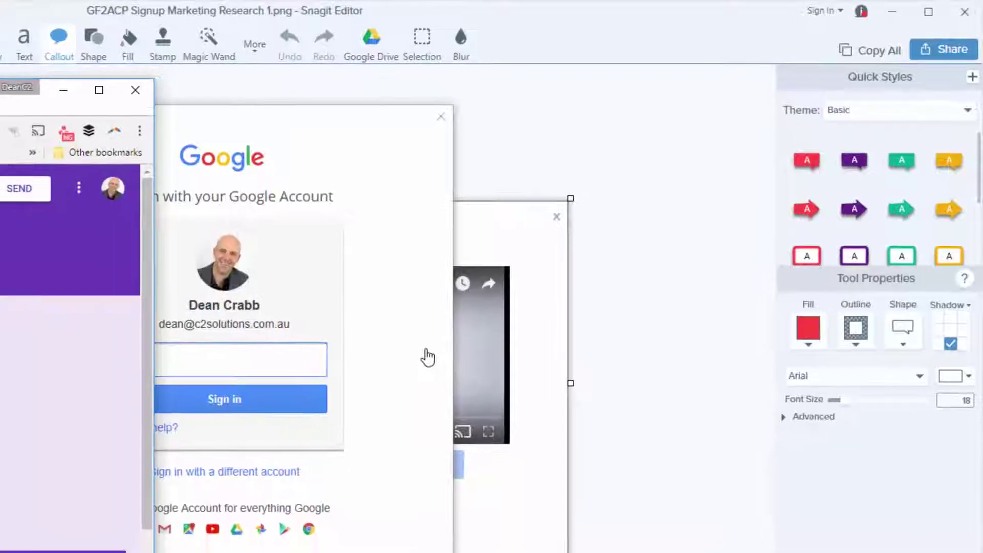
key("alt+Tab")
key("ctrl+v")
key("Return")
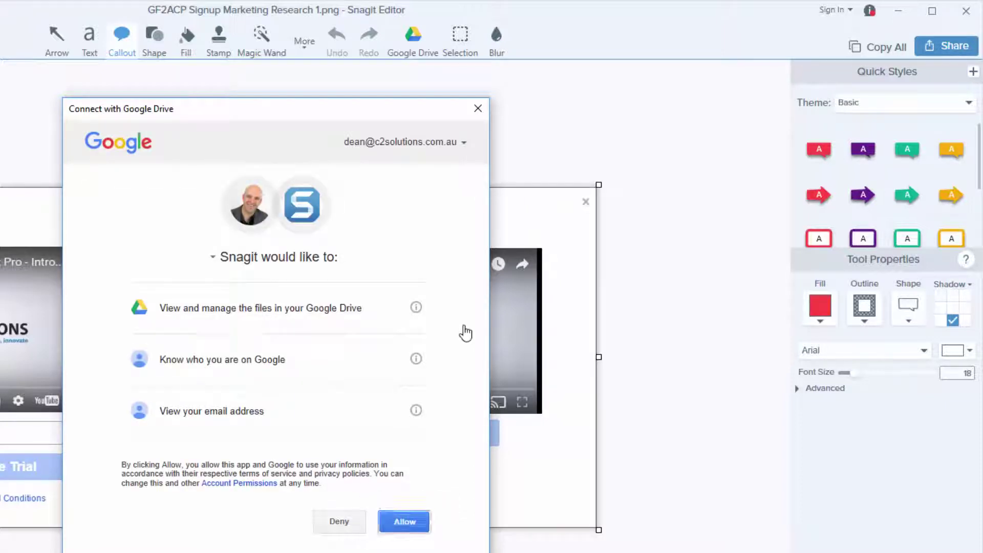
Allow Snagit to view and manage Google Drive files.
key("Return")
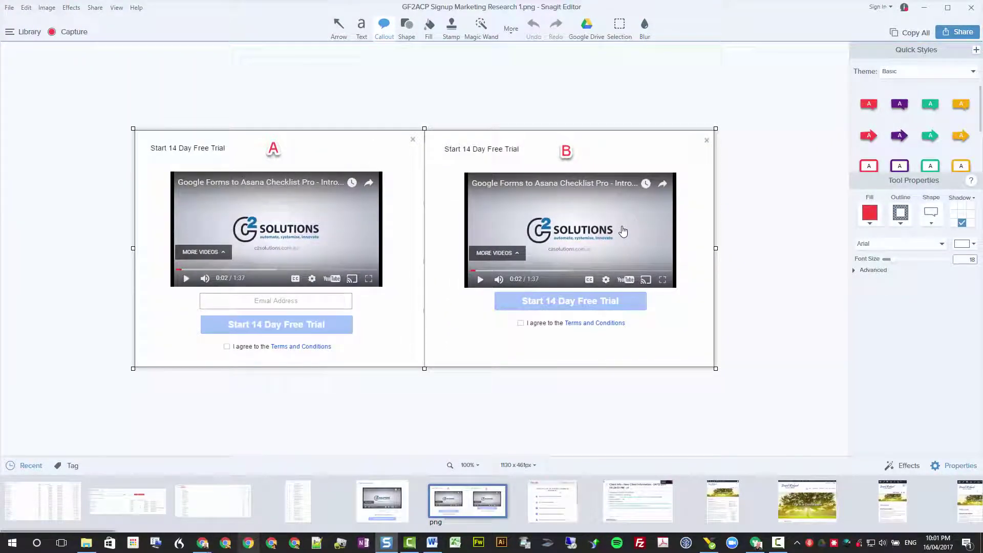
Switch through Chrome windows from the Drive screenshots folder to the 'Google Forms to Asana Checklist Pro v1.0.4' editor.
key("alt+Tab")
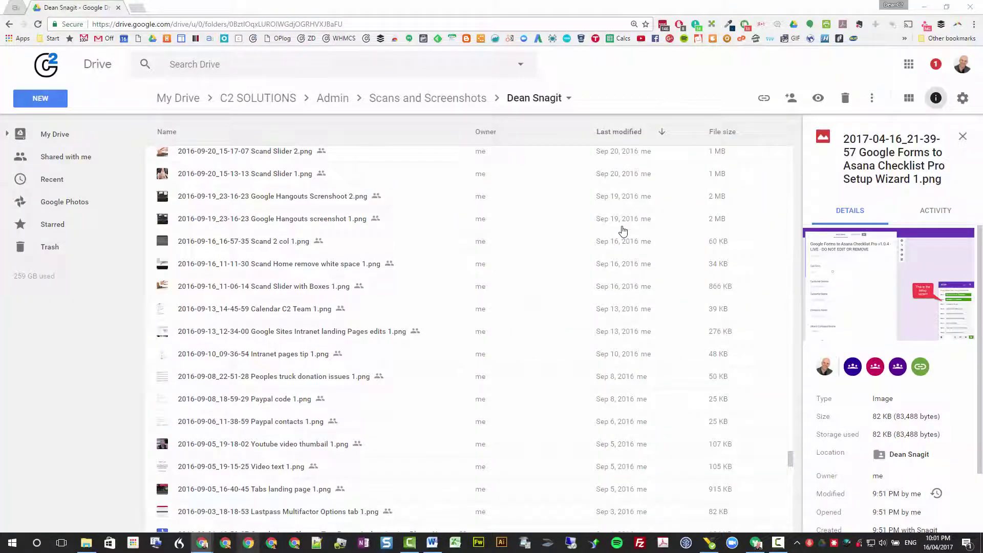
key("alt+Tab")
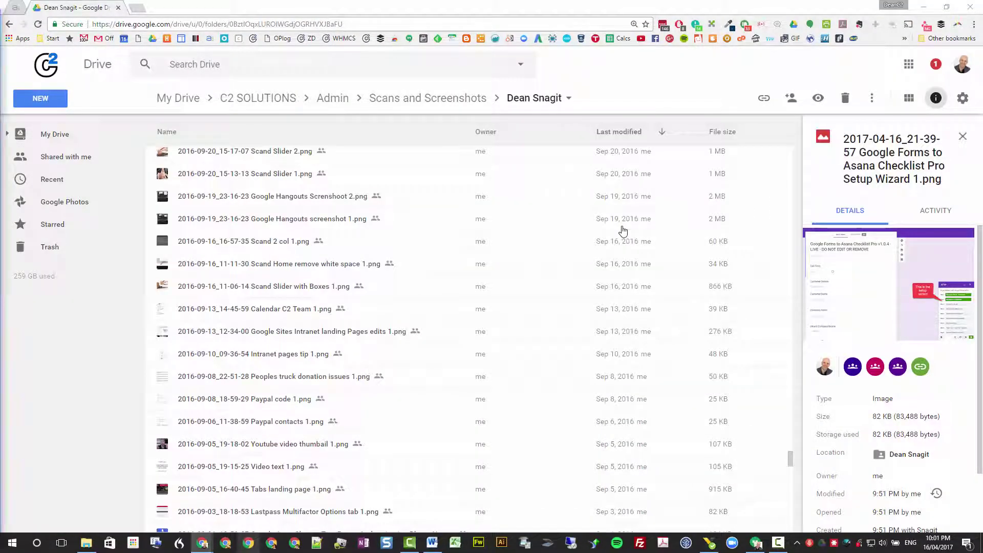
key("alt+Tab")
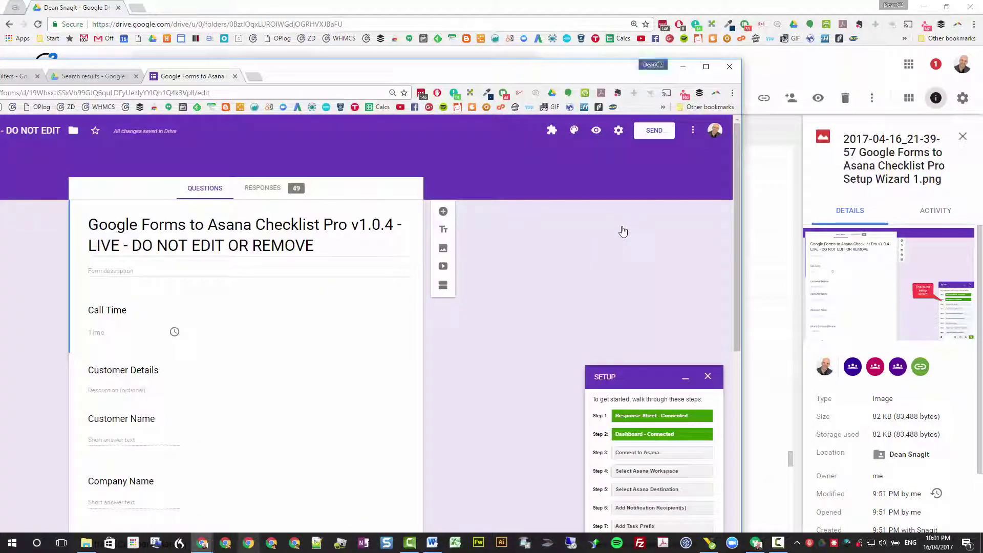
Maximize the Forms window and capture a 1371 x 847 region covering the form and Setup panel.
key("super+Up")
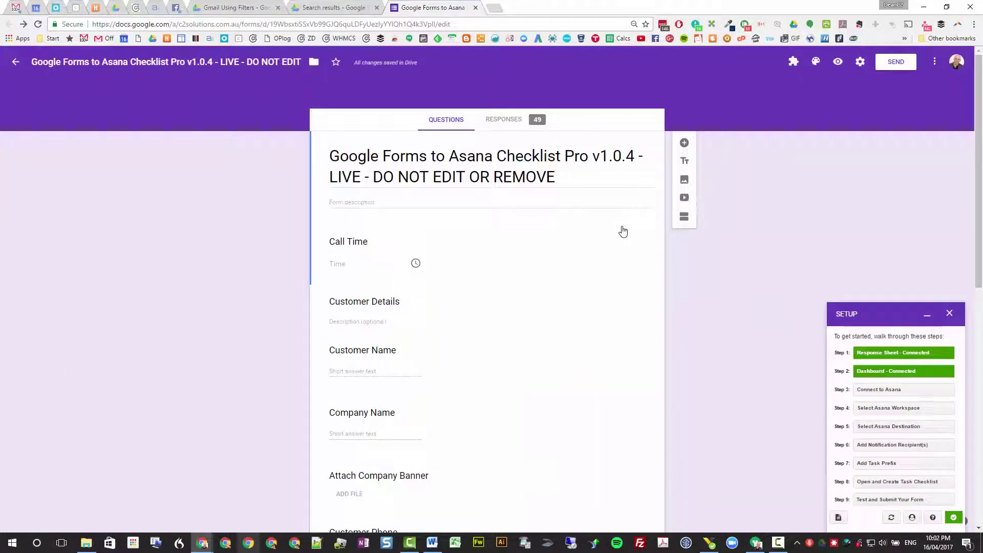
key("Print")
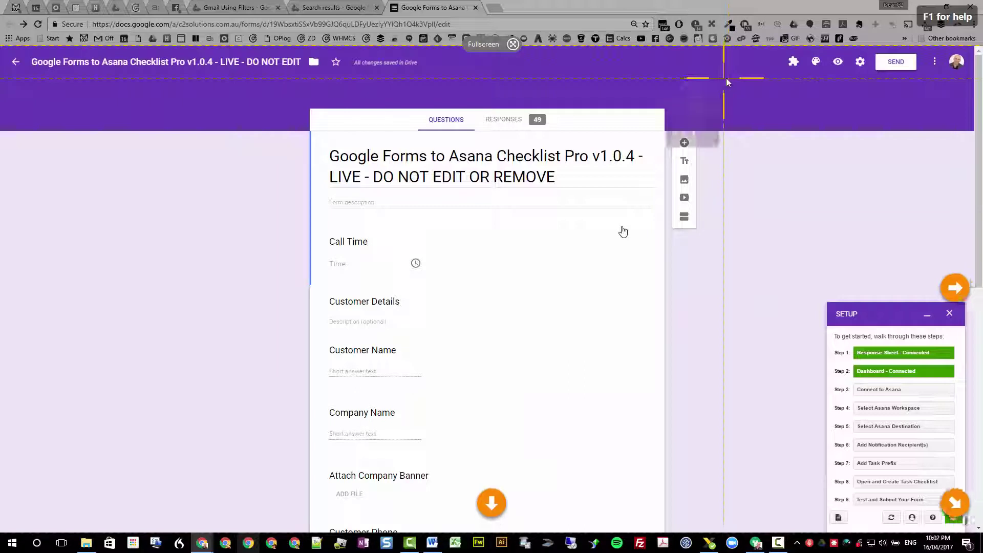
left_click_drag(271, 95, 974, 530)
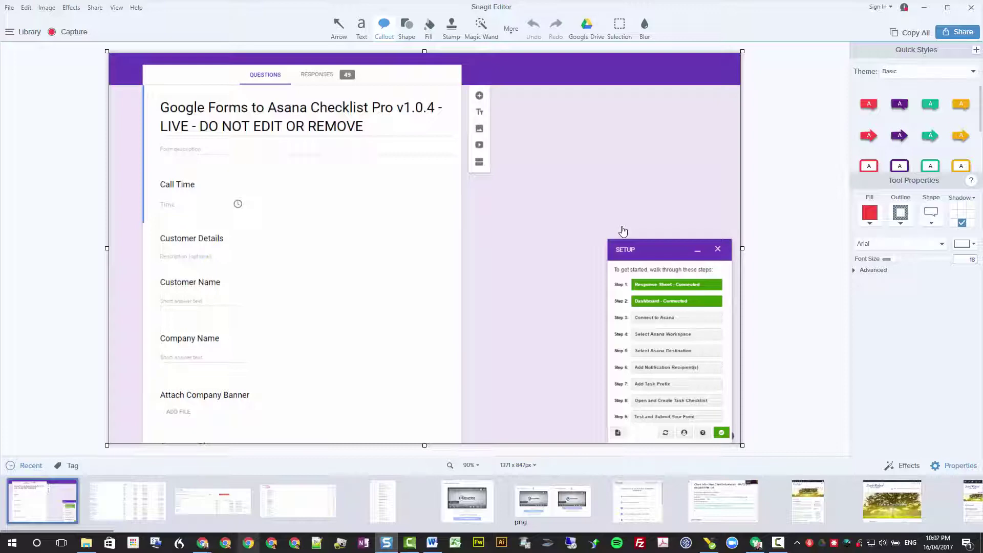
Add a red callout reading 'Use this setup Wizard to get started' beside the Setup panel.
left_click(623, 231)
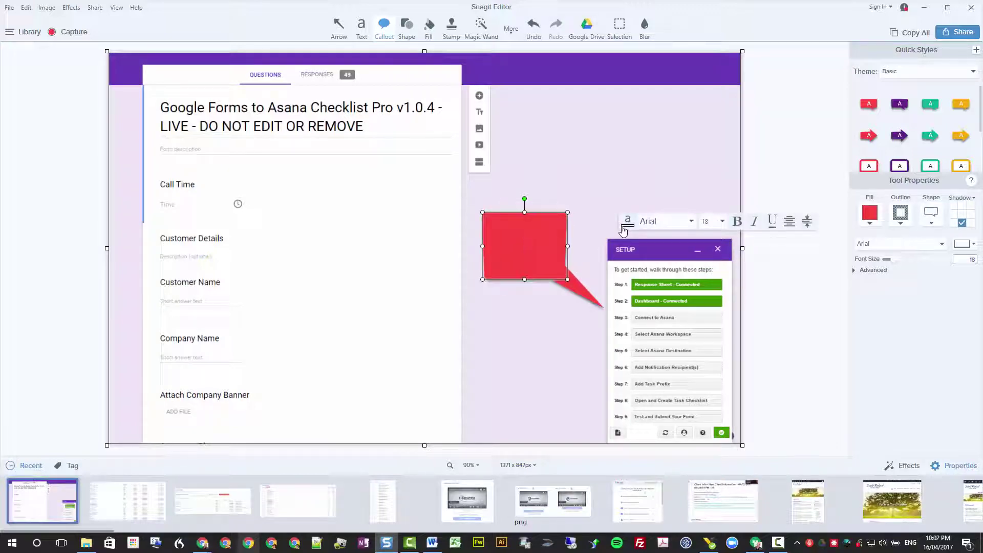
type("Use this setup Wizard to")
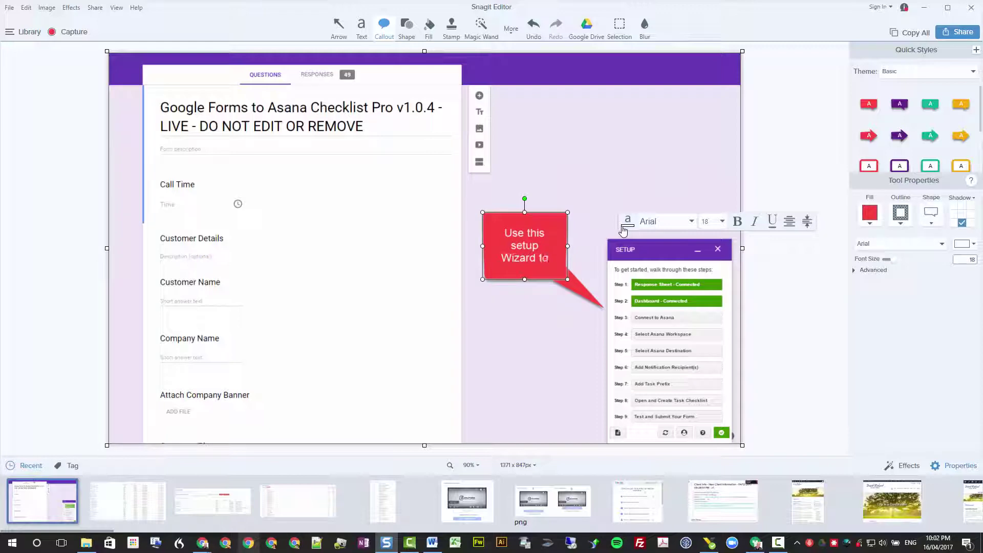
type(" get started")
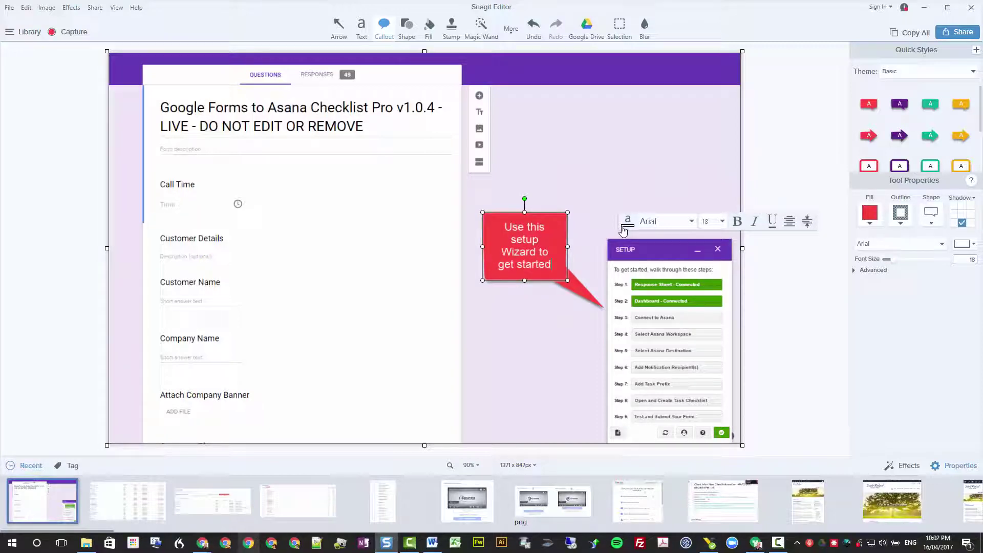
left_click(623, 231)
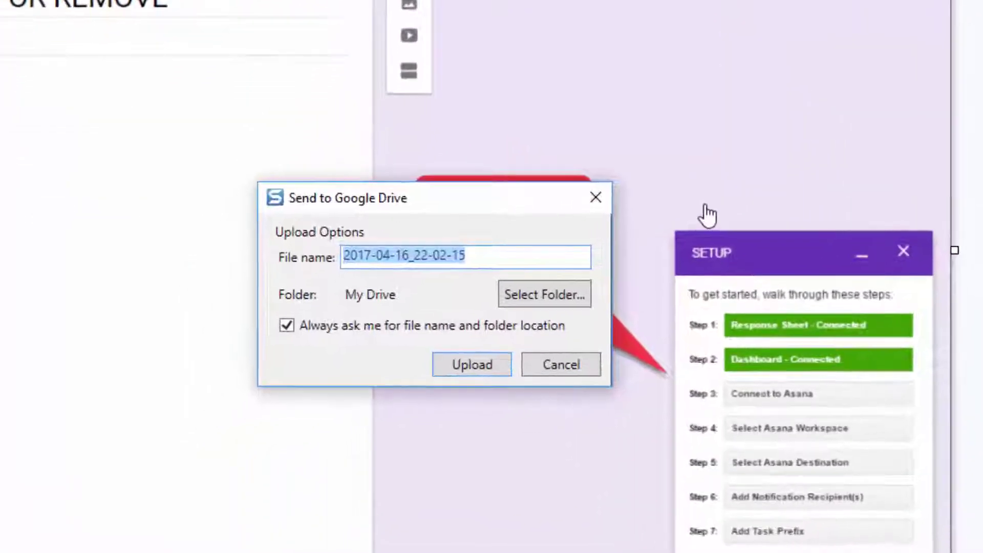
End the upload file name with 'Google Forms to Asana Checklist Pro Setup Wizard 1', fixing typos.
key("Home")
key("shift+End")
key("End")
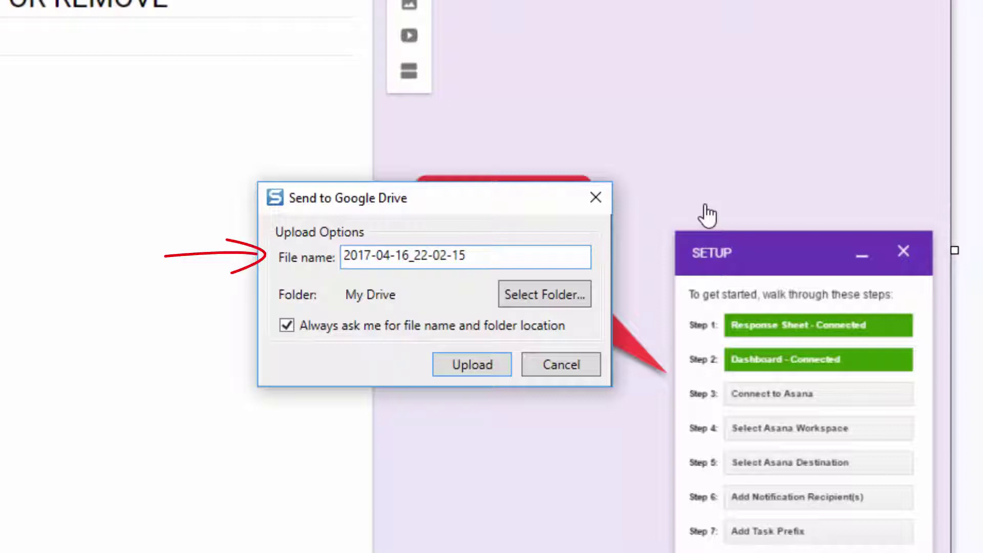
type("Gogle")
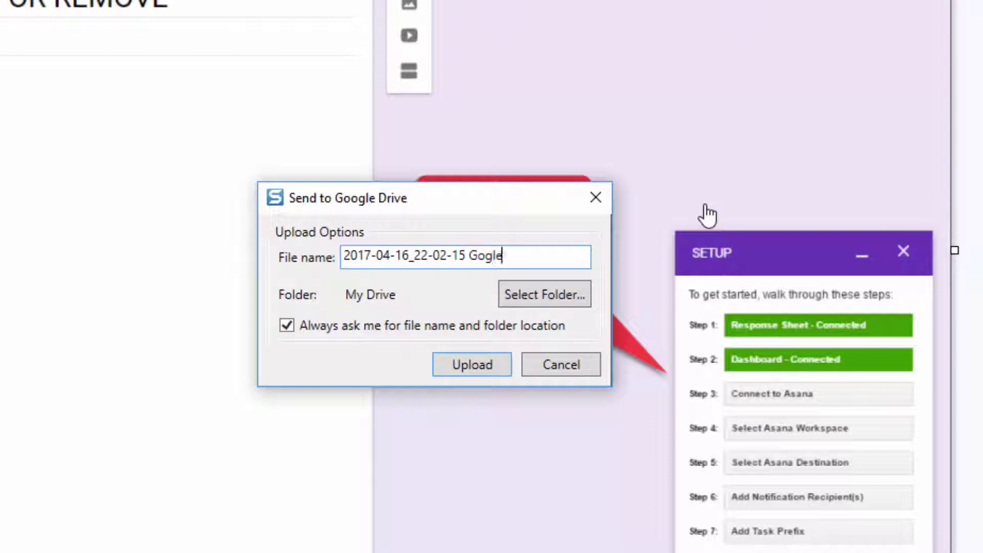
key("BackSpace")
key("BackSpace")
key("BackSpace")
type("ogle Forms to Sana")
key("BackSpace")
key("BackSpace")
key("BackSpace")
key("BackSpace")
type("Asana Chec")
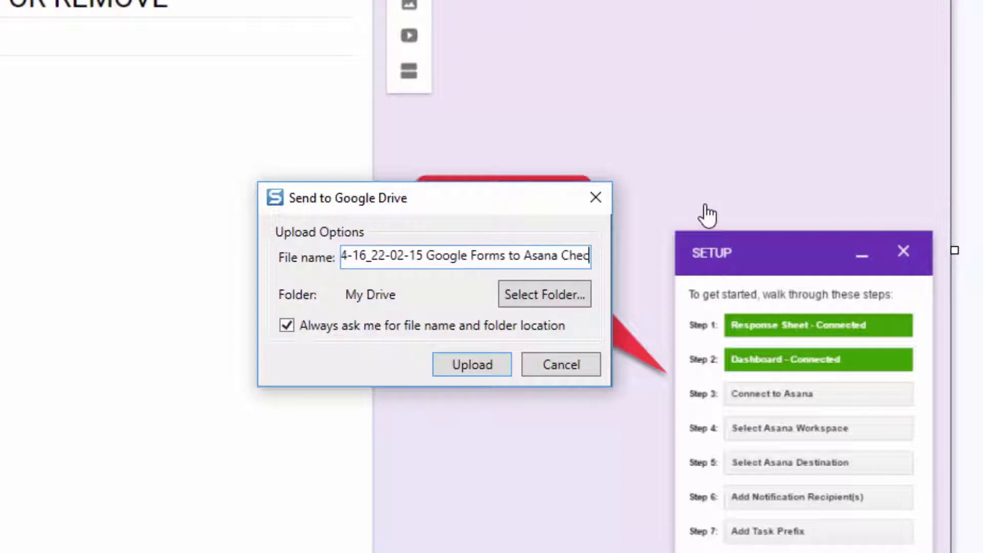
type("klist Pro")
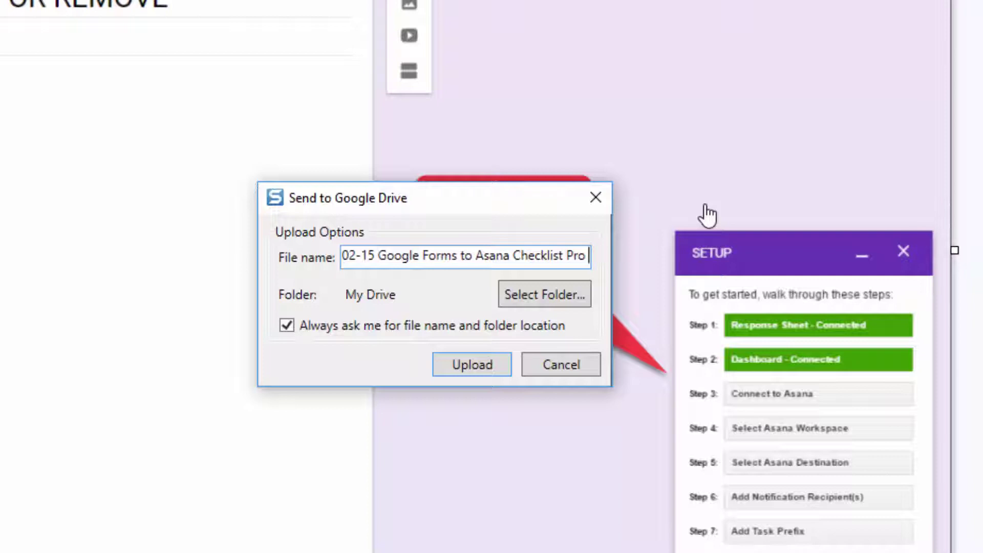
type(" Setup Se")
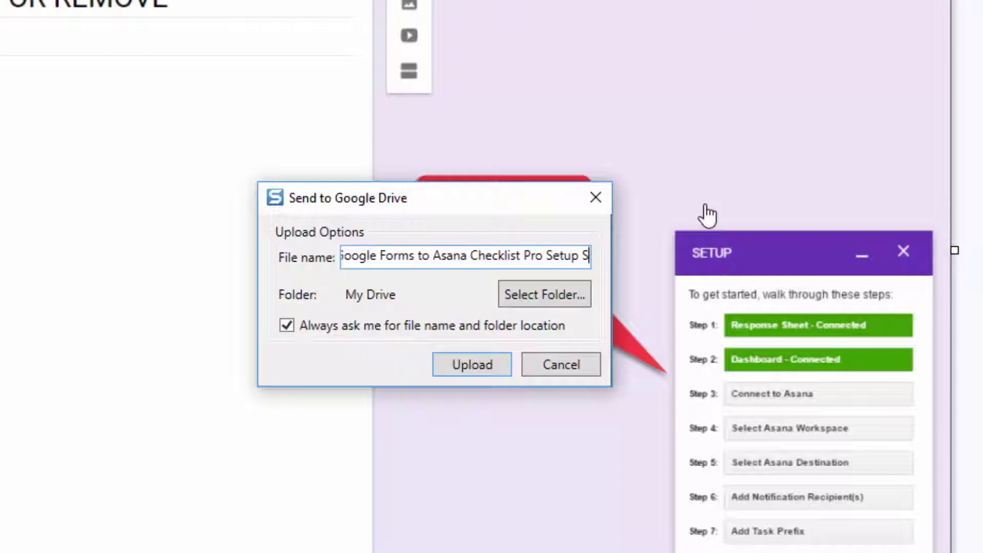
key("ctrl+shift+Left")
key("ctrl+shift+Right")
type("Wizard 1")
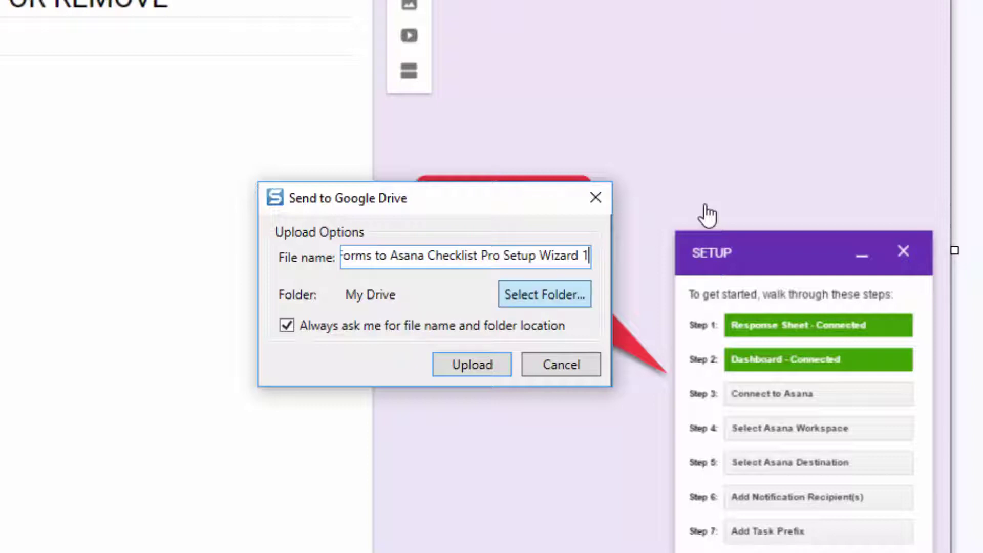
key("shift+Left")
key("shift+Left")
key("shift+Left")
key("shift+Left")
key("shift+Left")
key("shift+Left")
key("shift+Left")
key("shift+Left")
key("shift+Left")
key("shift+Left")
key("shift+Left")
key("shift+Left")
key("shift+Left")
key("shift+Left")
key("shift+Left")
key("shift+Left")
key("shift+Left")
key("shift+Left")
key("shift+Left")
key("shift+Left")
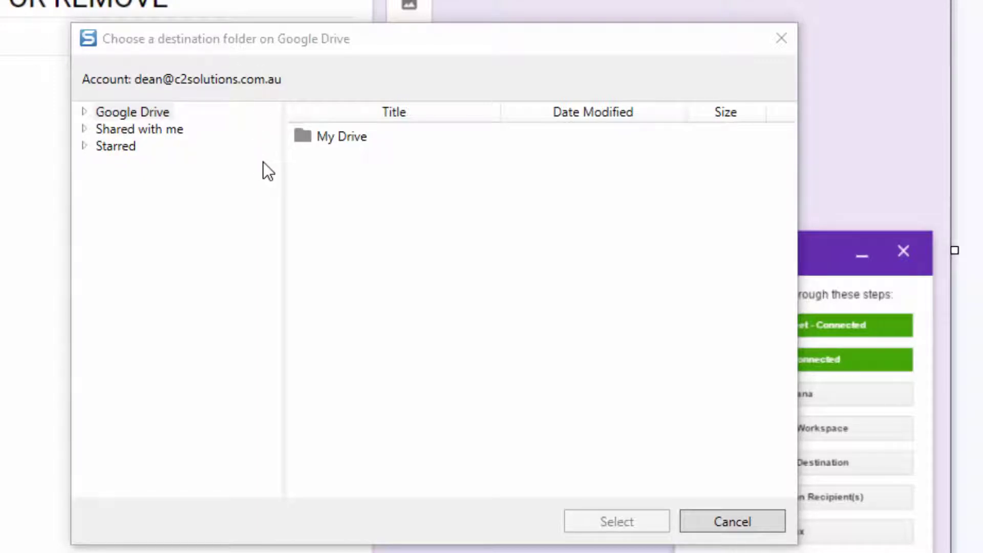
Choose My Drive > C2 SOLUTIONS > Admin > Scans and Screenshots > Dean Snagit and upload the capture.
left_click(85, 112)
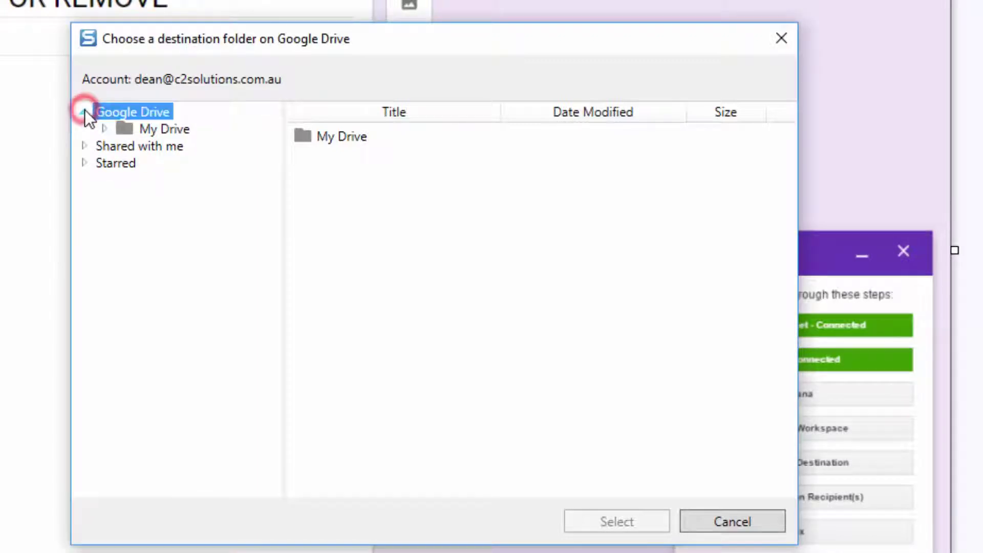
left_click(109, 130)
left_click(124, 182)
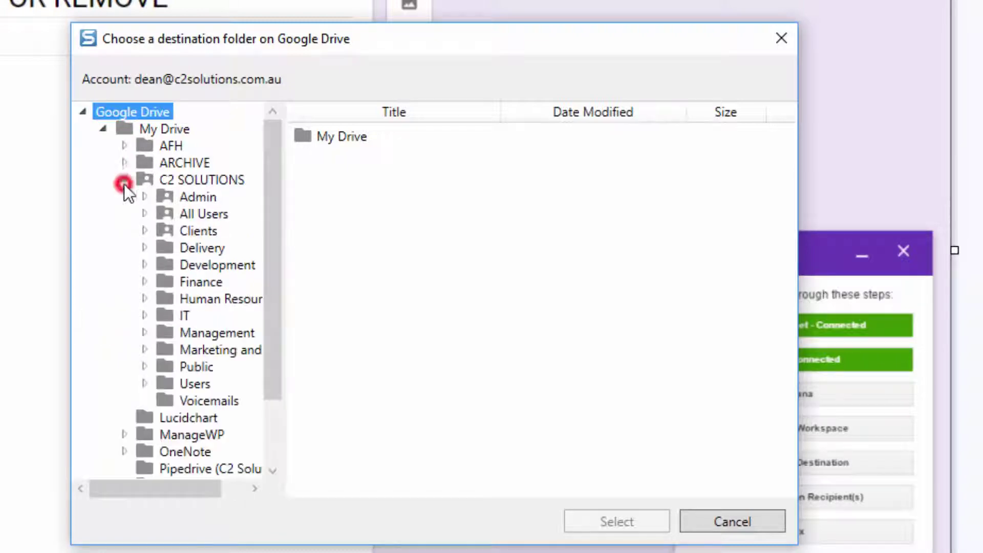
left_click(146, 196)
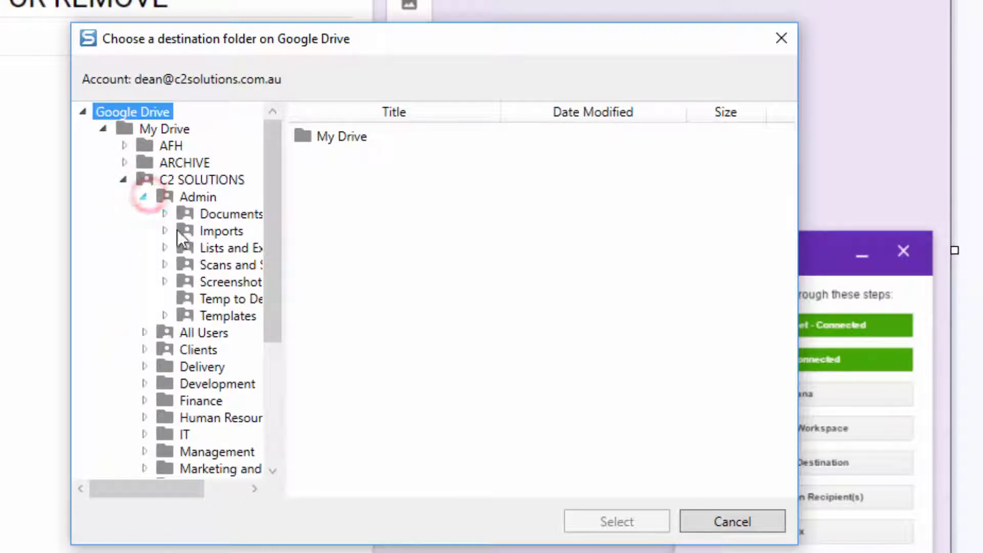
left_click(216, 266)
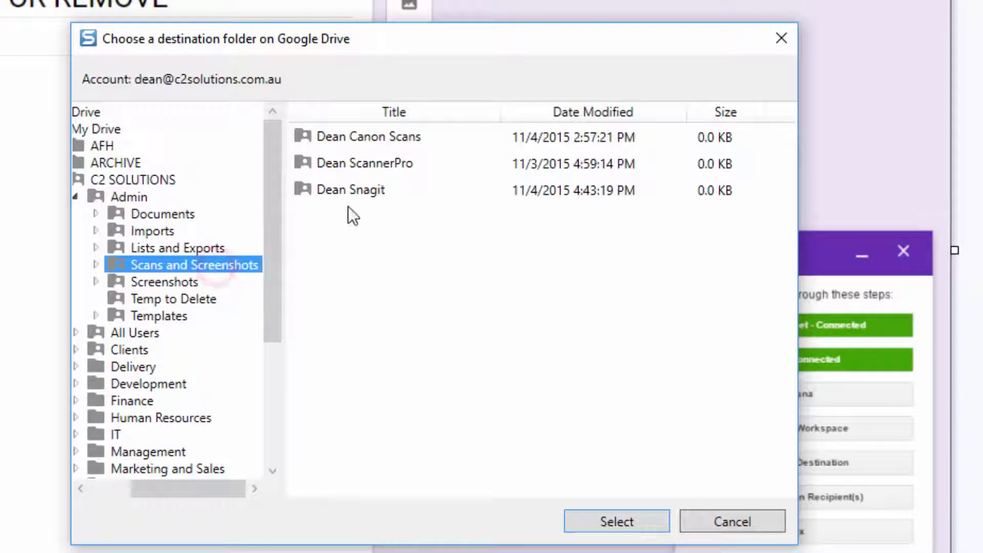
left_click(341, 187)
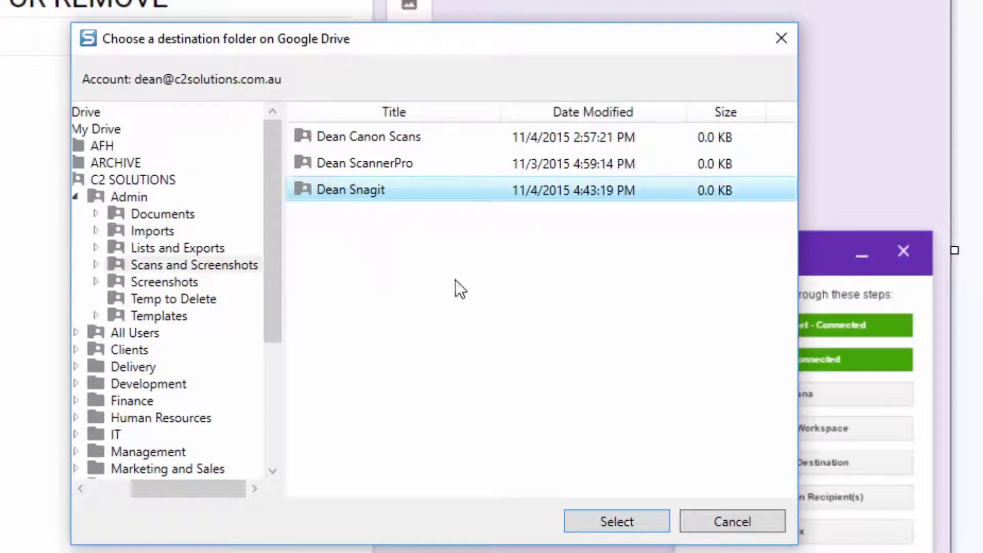
left_click(605, 516)
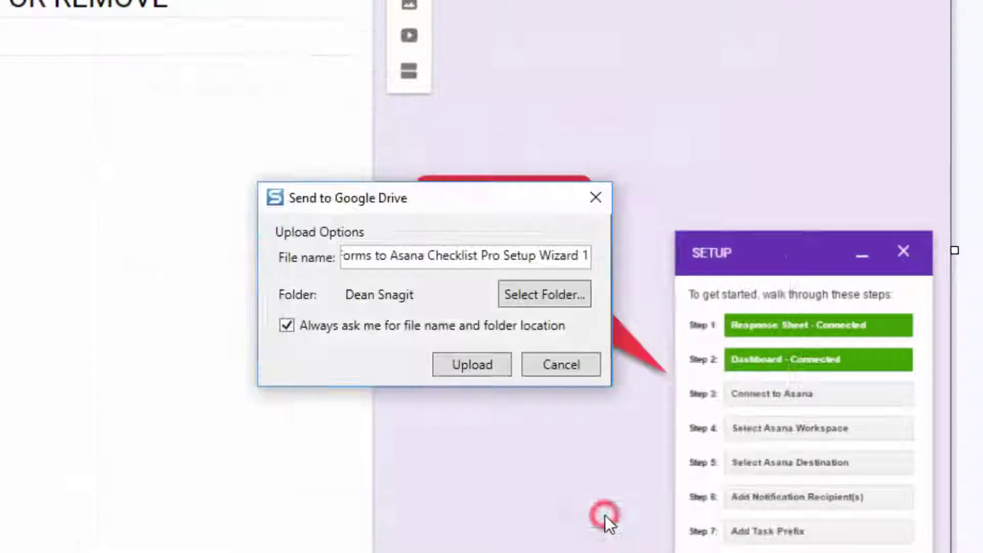
left_click(473, 366)
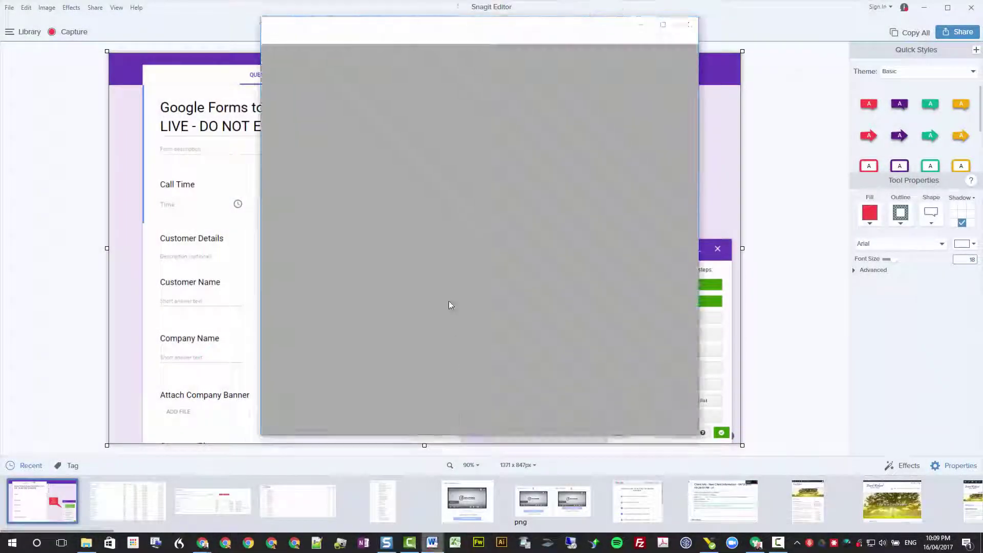
Paste both goo.gl links as hyperlinks on separate lines in Word, then minimize Word.
type("https://goo.gl/dly52O")
key("Return")
key("Return")
type("https://goo.gl/YnDmAJ")
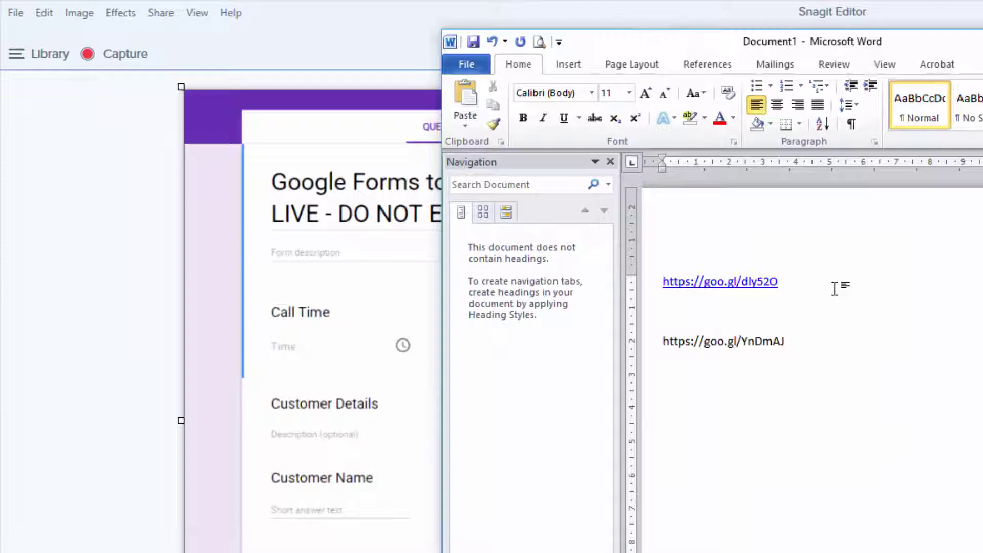
key("Return")
key("Return")
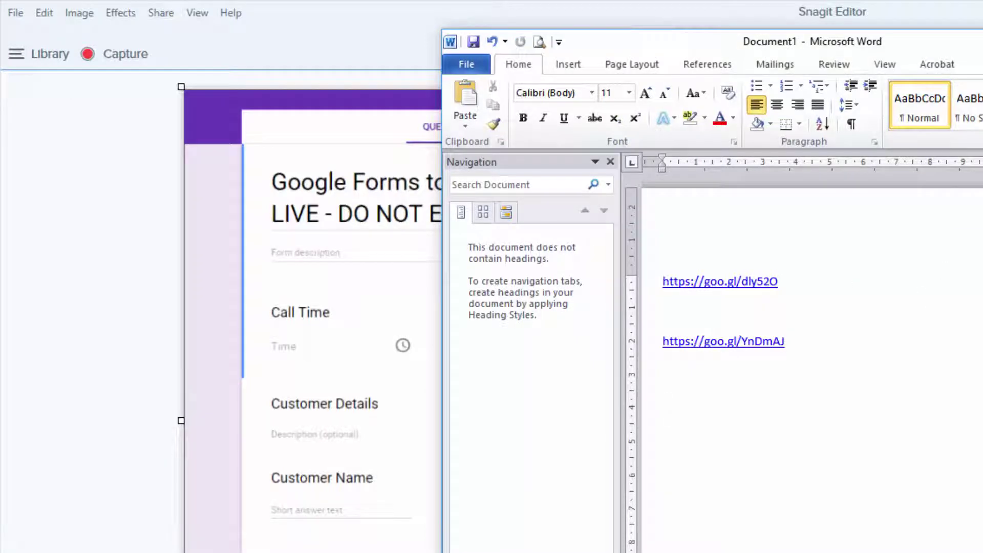
key("super+Down")
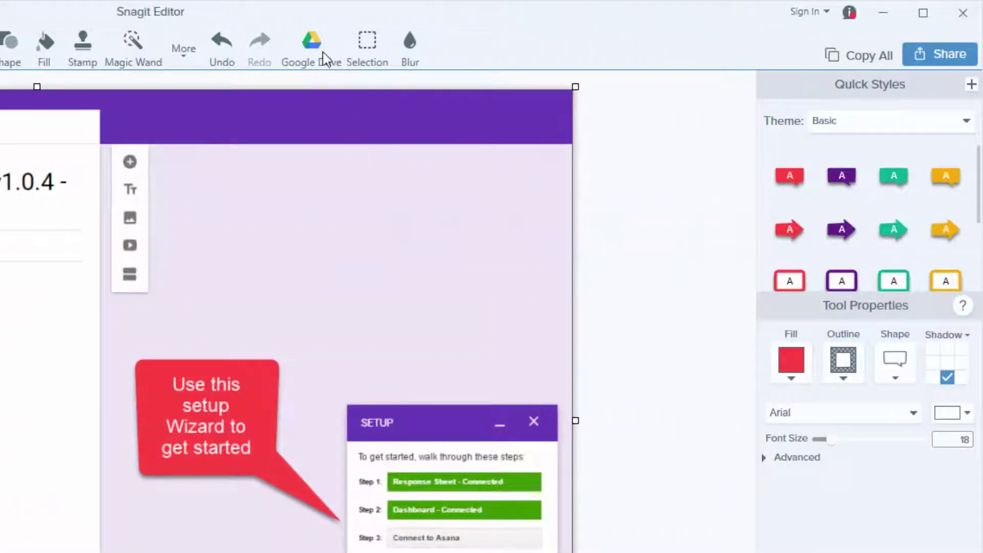
left_click(941, 53)
left_click(737, 322)
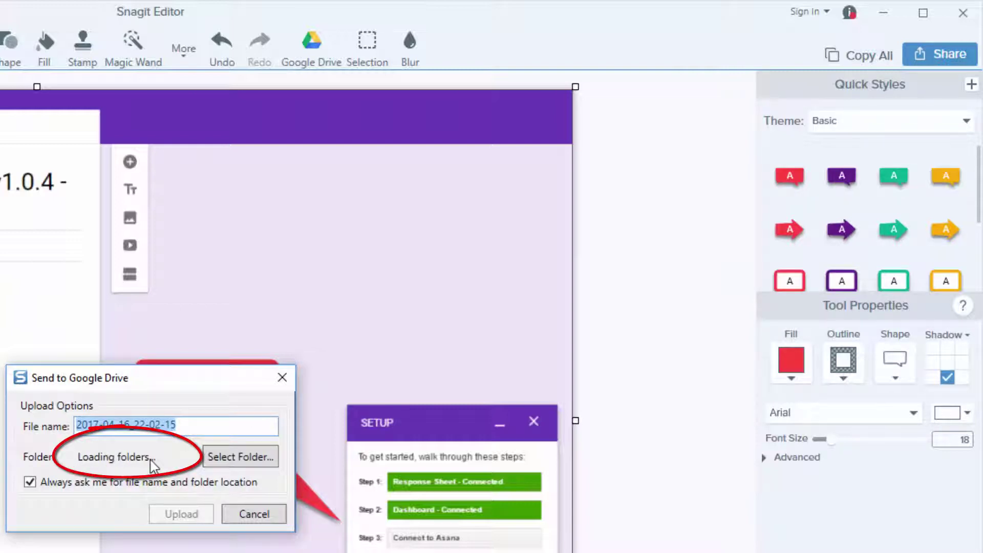
left_click(250, 514)
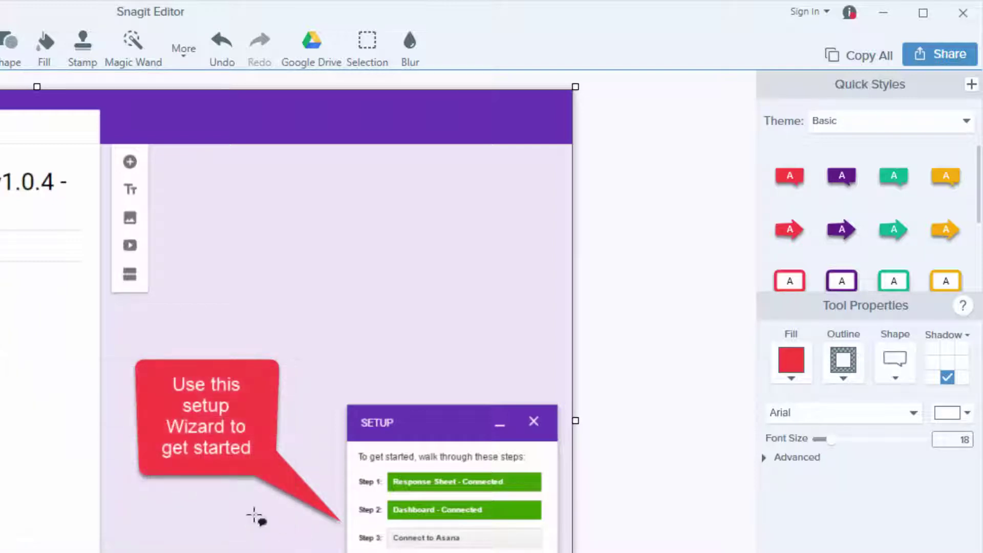
left_click(422, 339)
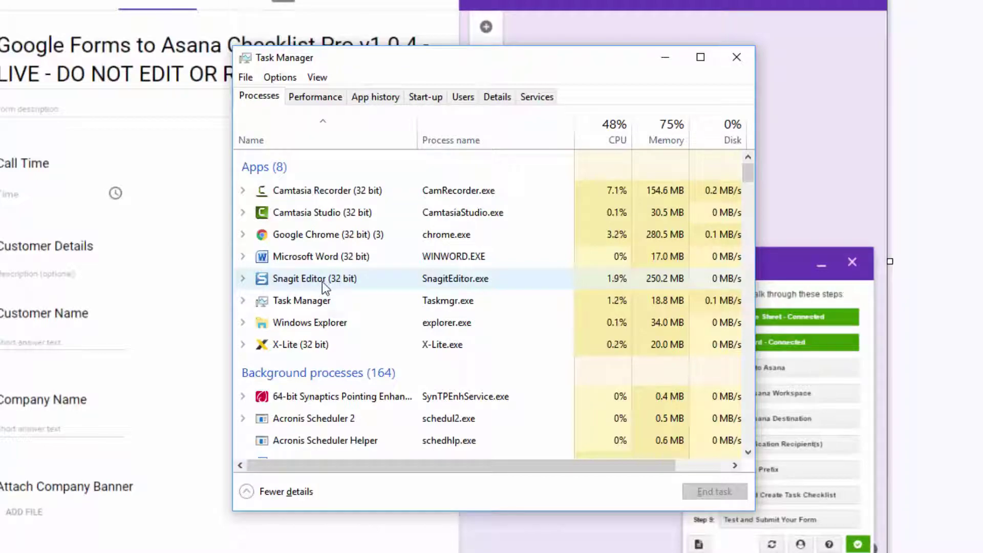
End the Snagit process in Task Manager.
scroll(322, 282, "down", 8)
scroll(322, 286, "down", 20)
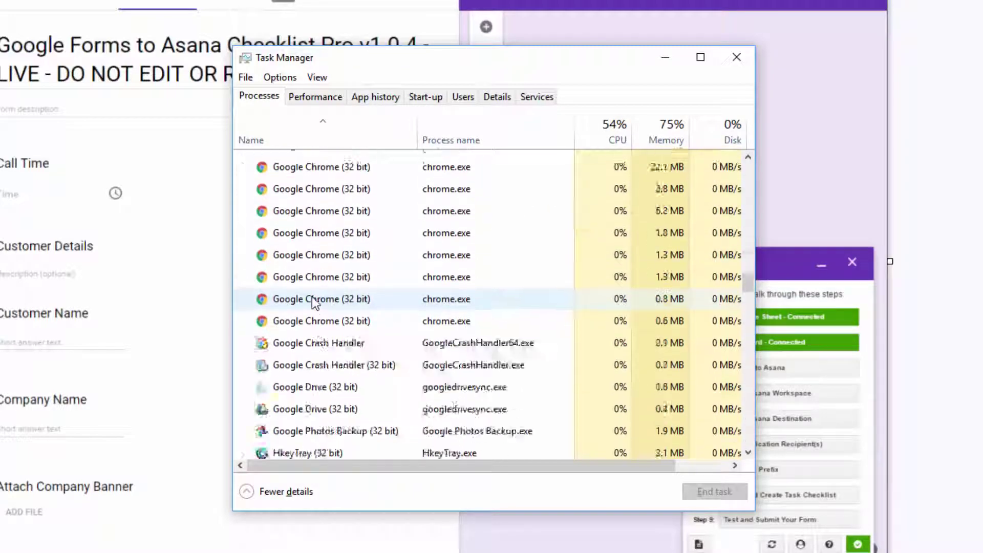
scroll(312, 298, "down", 15)
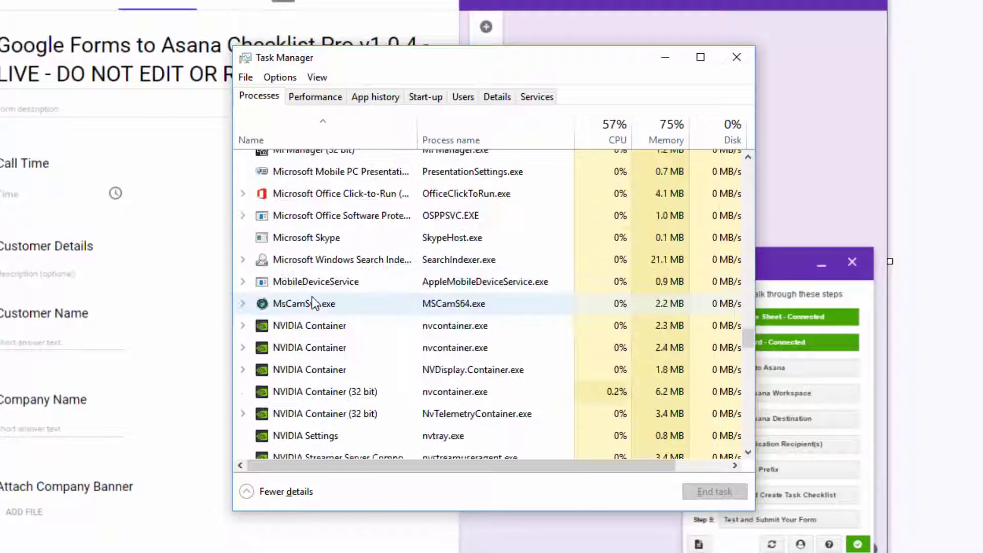
scroll(312, 299, "down", 2)
scroll(312, 299, "up", 1)
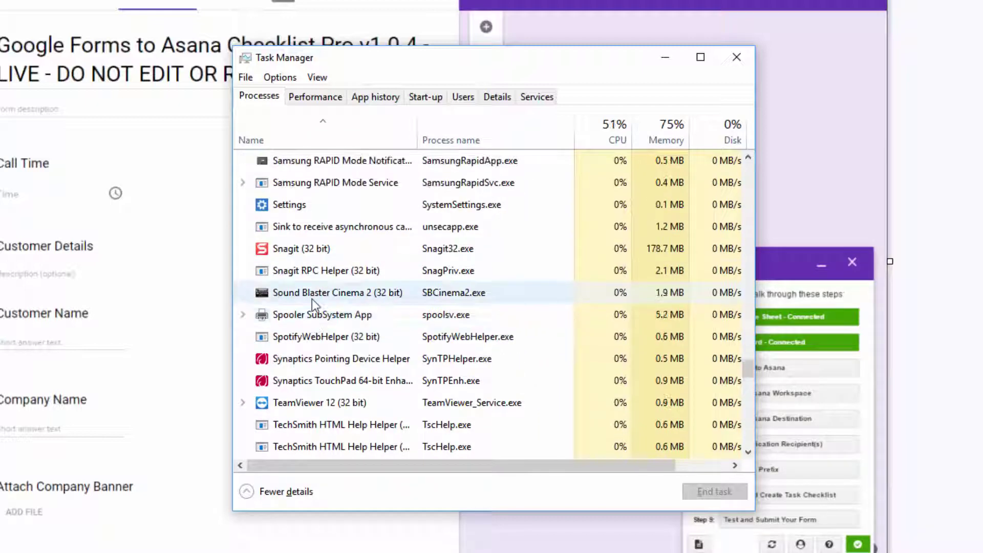
left_click(307, 253)
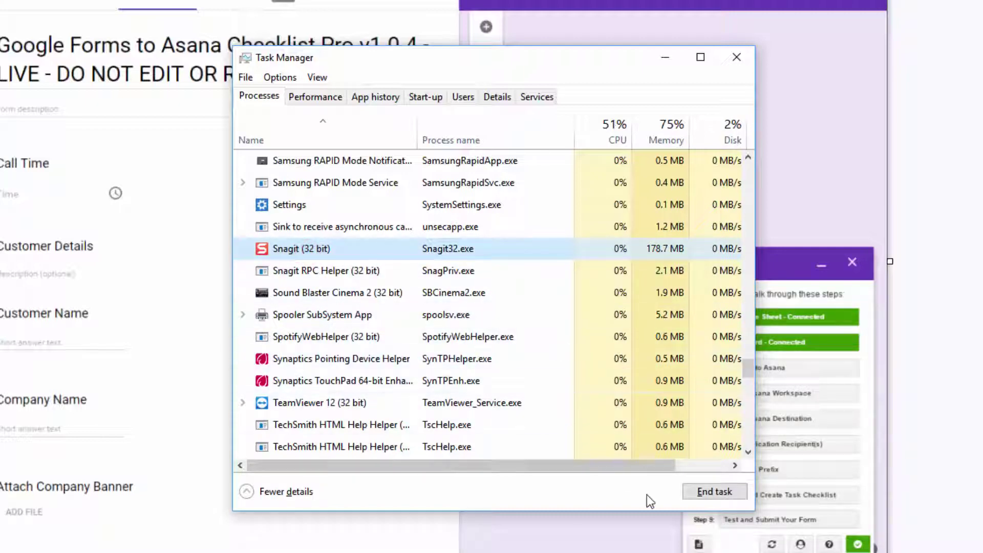
left_click(705, 490)
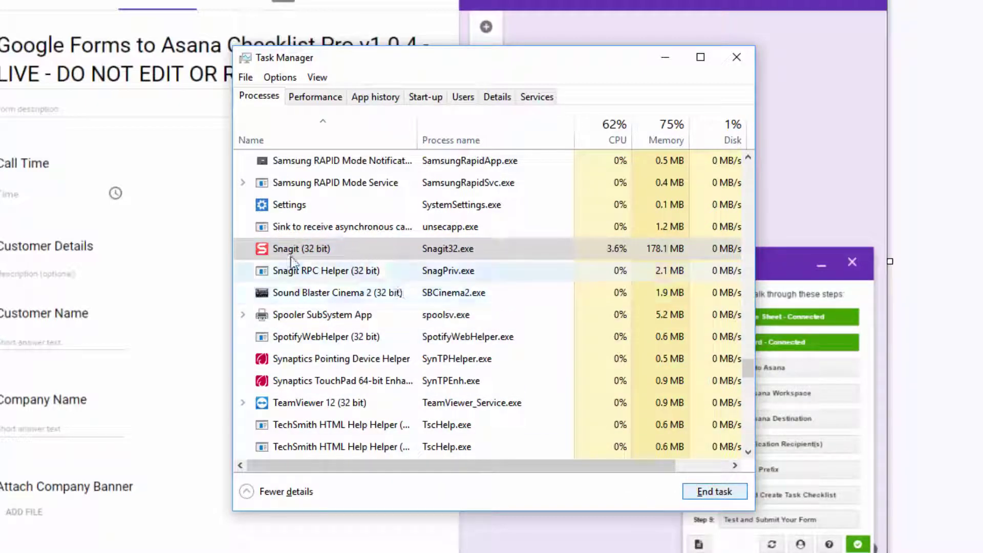
End the Snagit Editor process, close Task Manager, and open the Start menu.
scroll(391, 300, "up", 4)
scroll(391, 296, "up", 15)
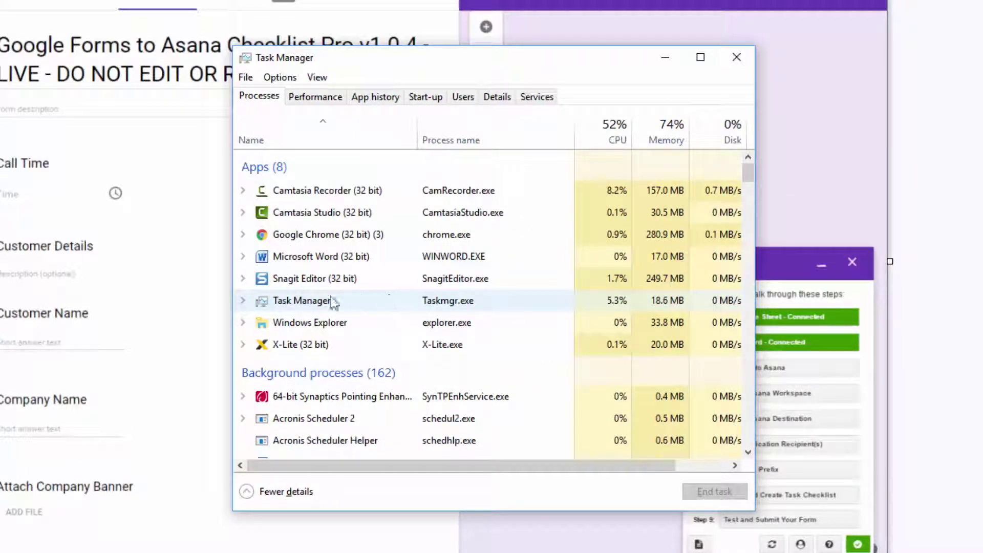
left_click(306, 278)
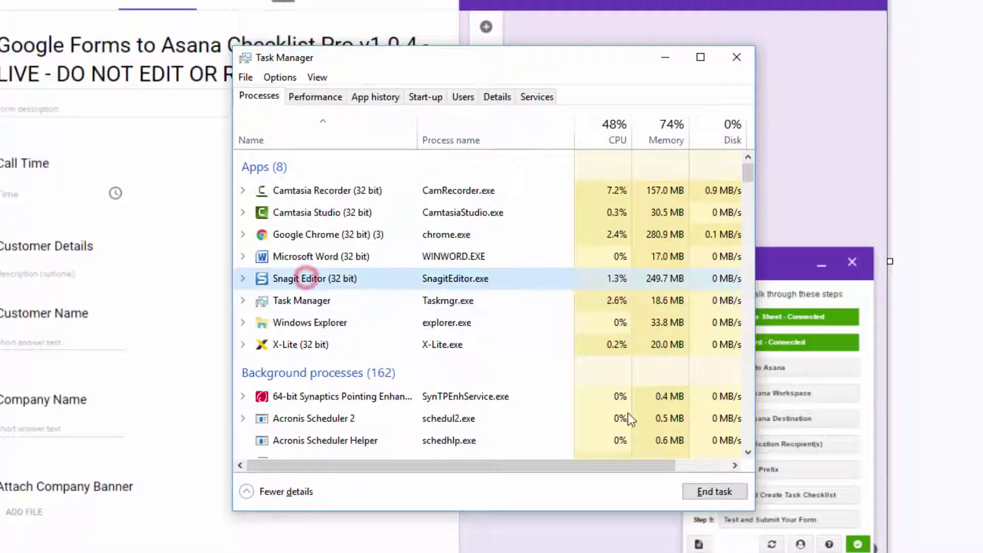
left_click(709, 493)
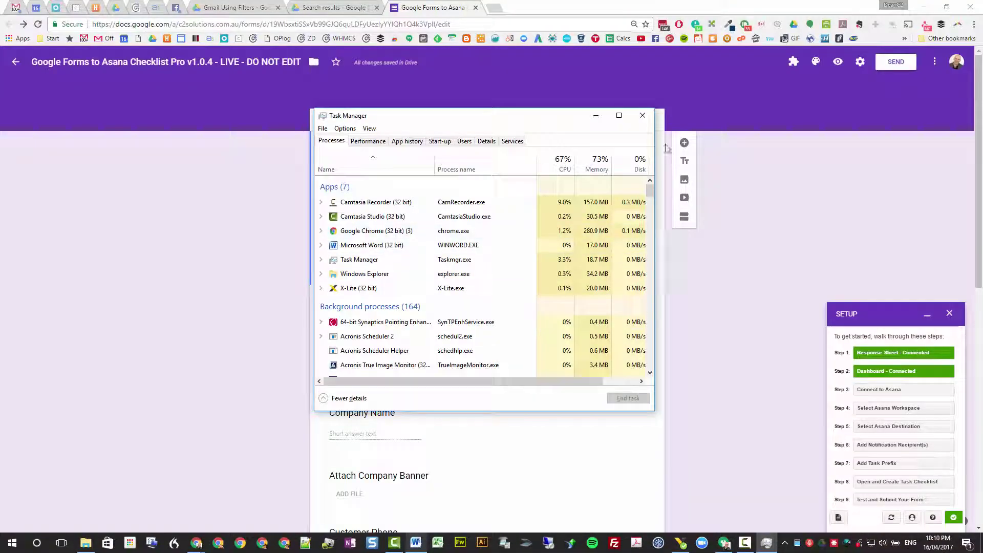
left_click(641, 116)
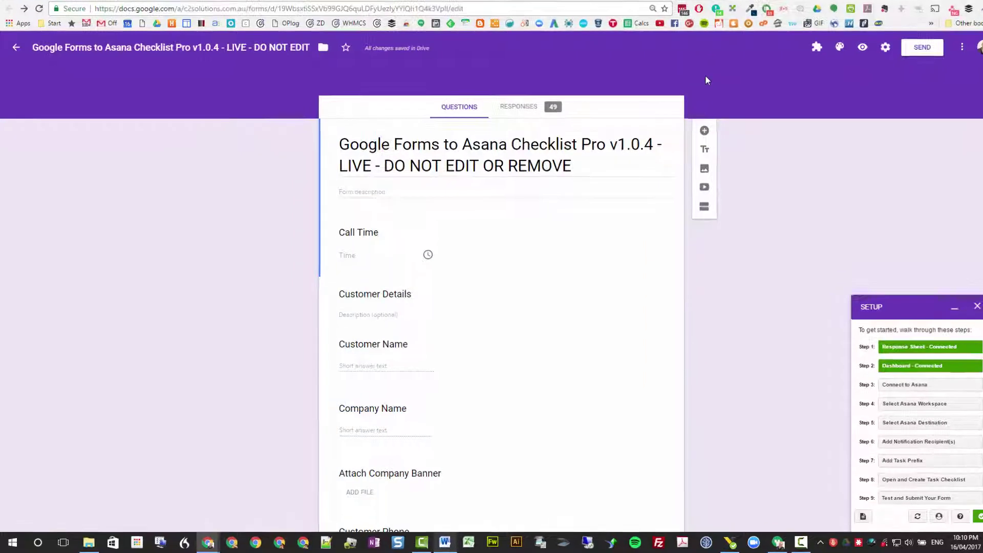
key("super")
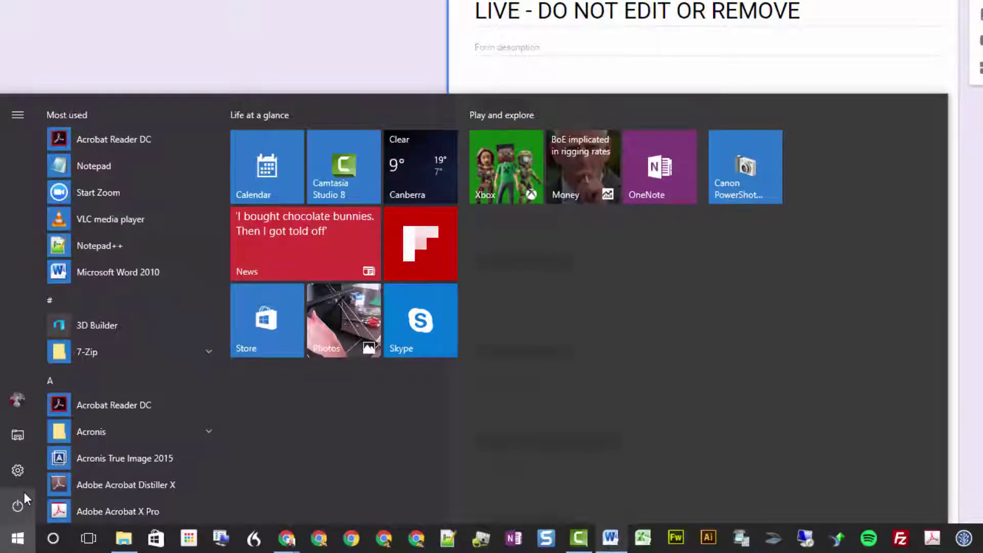
Relaunch Snagit 13 and reopen the Google Forms callout capture from Recent in Snagit Editor.
type("snagit")
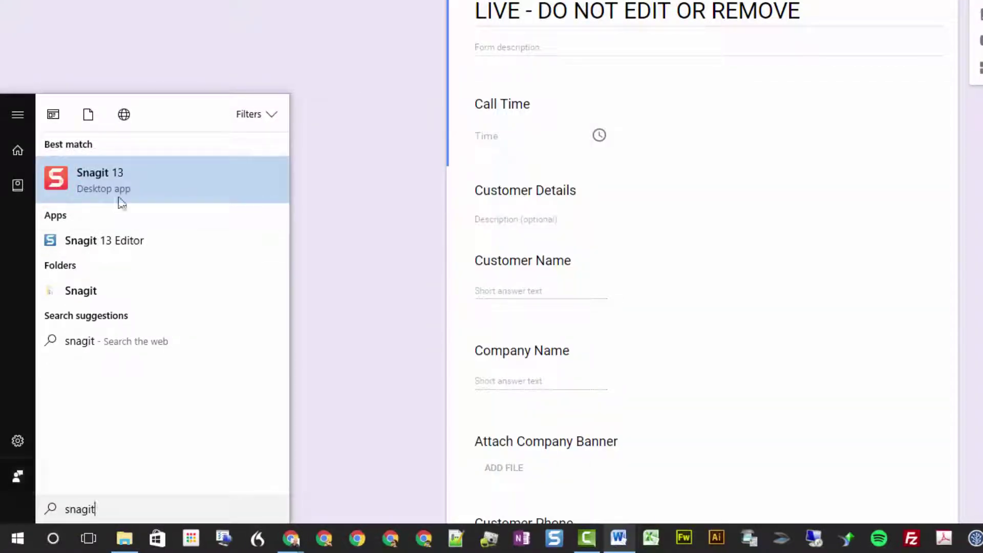
left_click(104, 188)
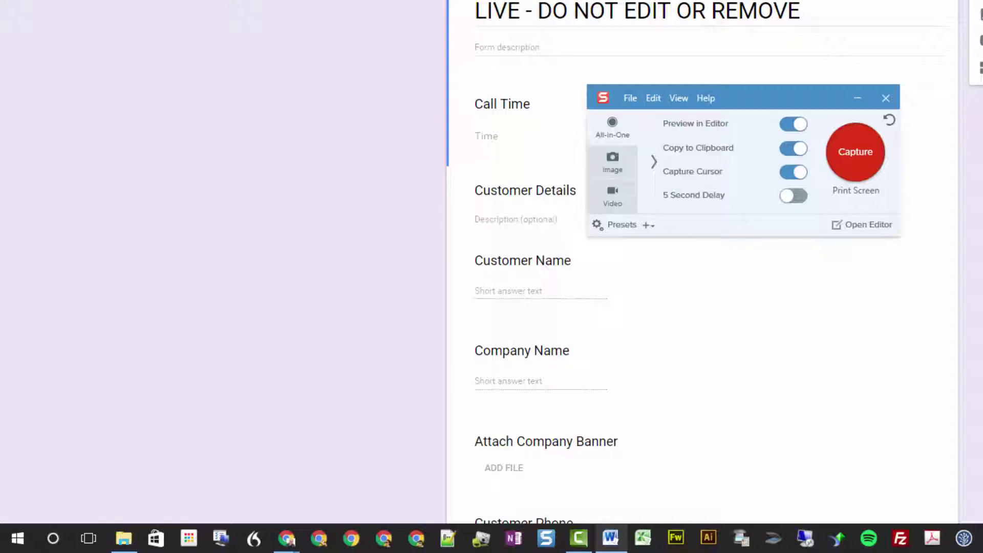
left_click(886, 99)
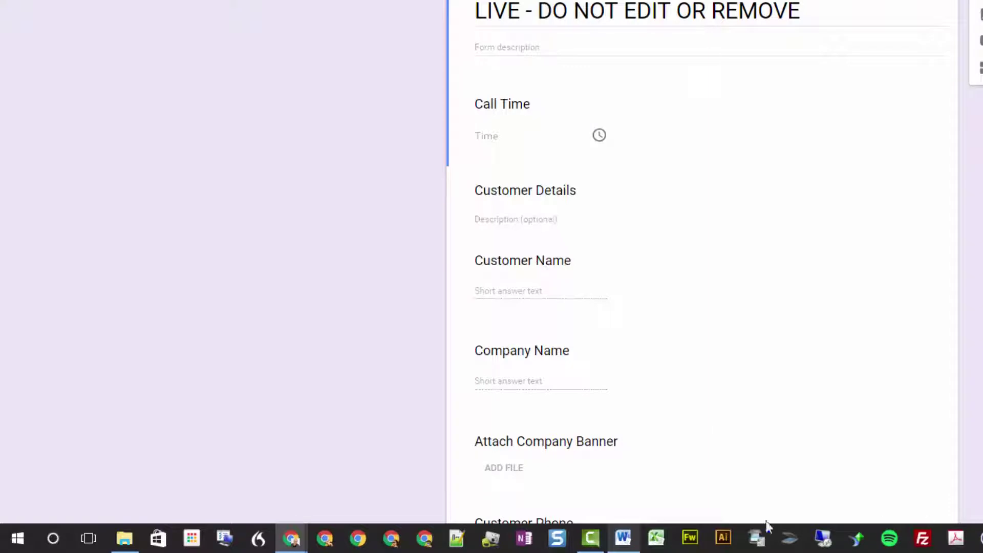
left_click(556, 539)
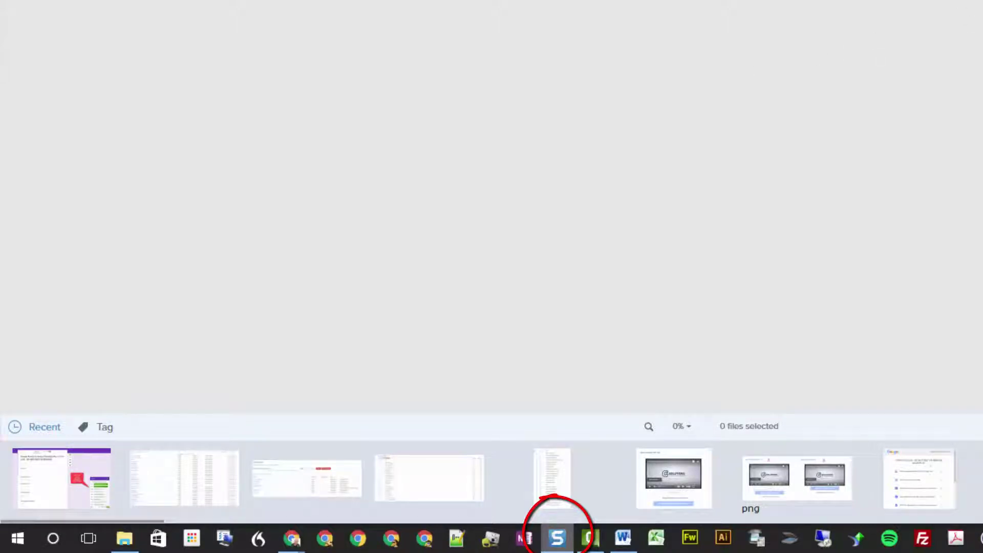
left_click(92, 474)
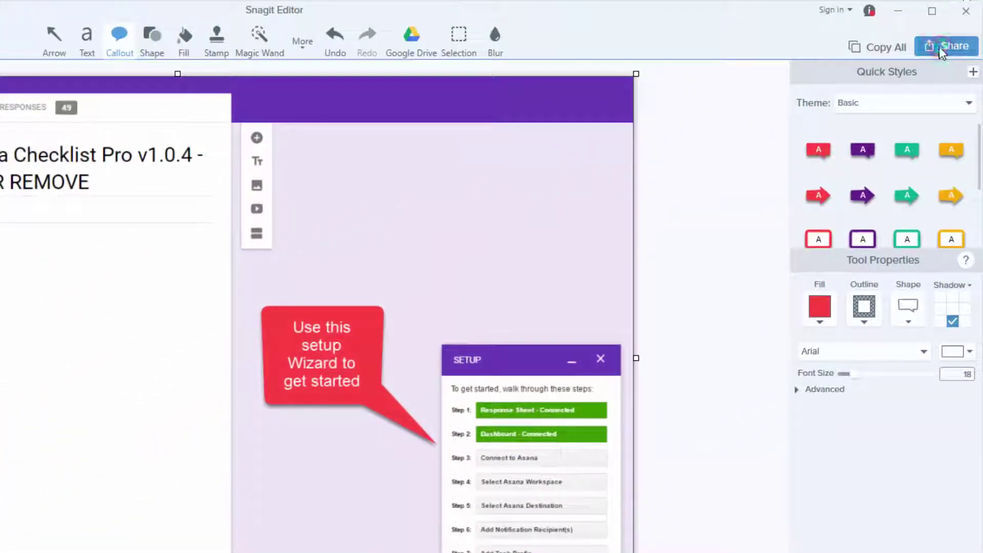
Start a Google Drive share, enter 'adsgfasdg' as the file name, then cancel the upload.
left_click(939, 47)
left_click(786, 275)
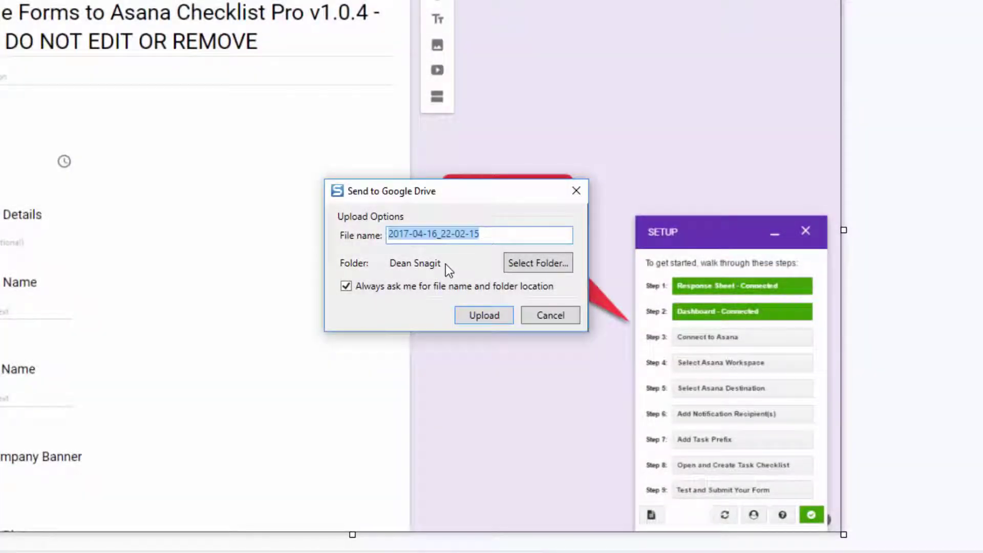
left_click(516, 236)
type("adsgfasdg")
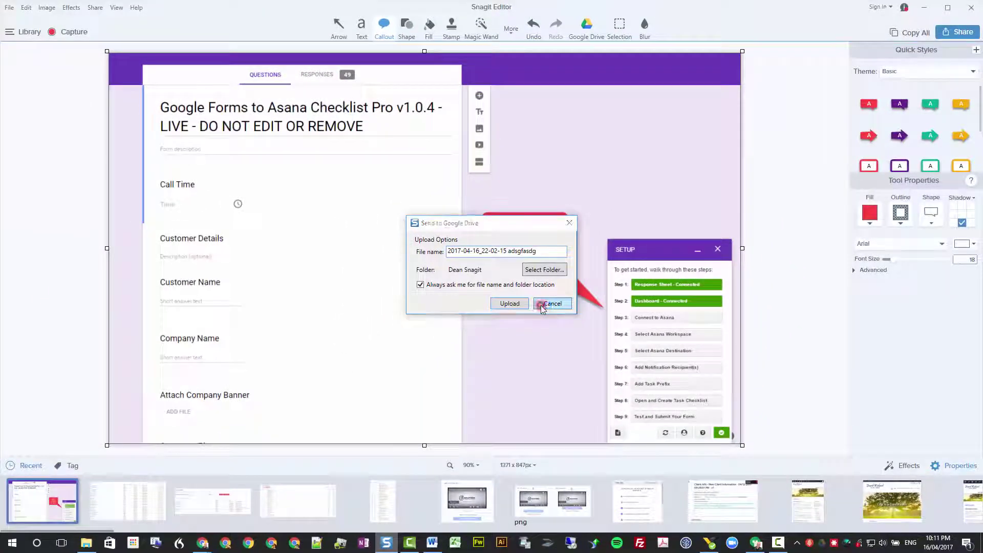
left_click(551, 305)
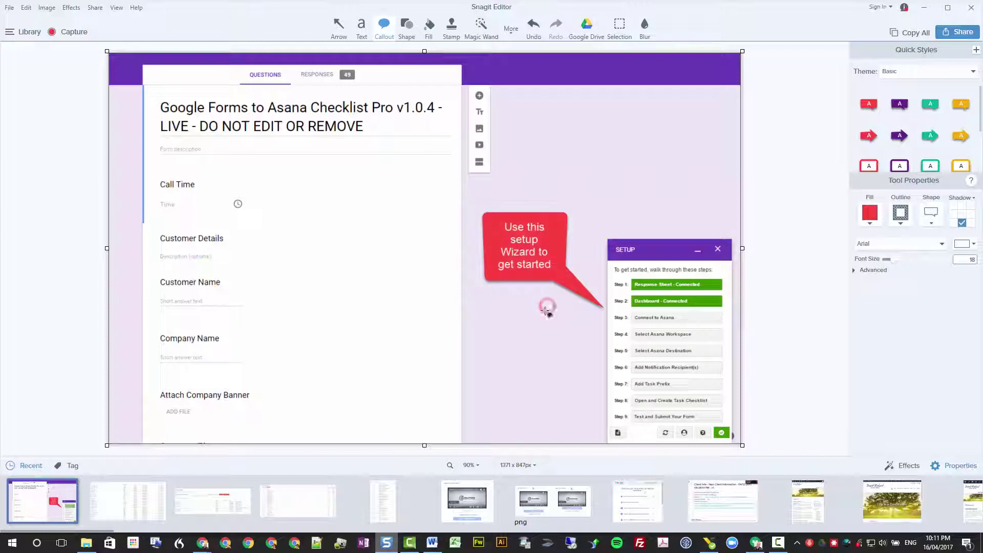
key("alt+Tab")
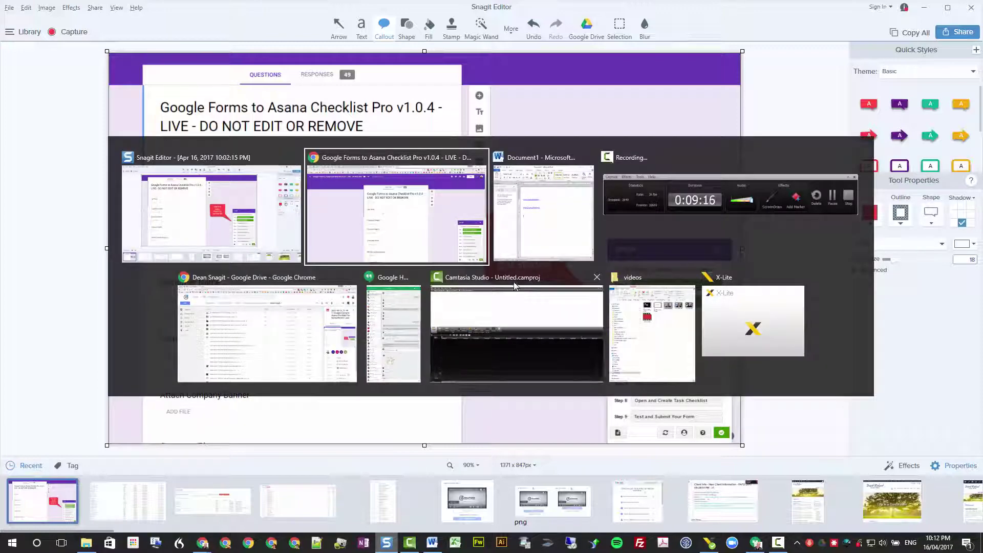
In the Dean Snagit Drive folder, select the newest Google Forms setup wizard screenshot and browse the list.
left_click(251, 325)
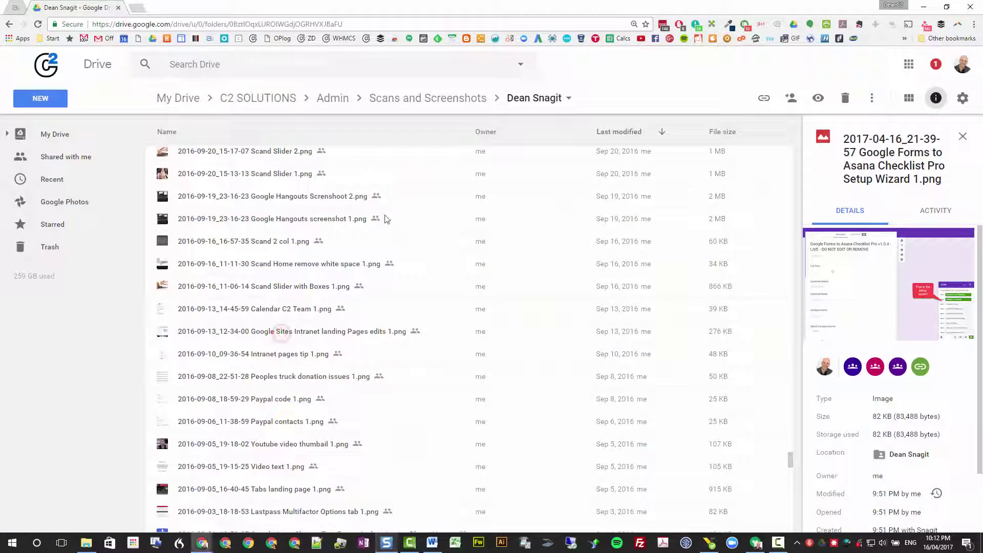
scroll(417, 143, "up", 10)
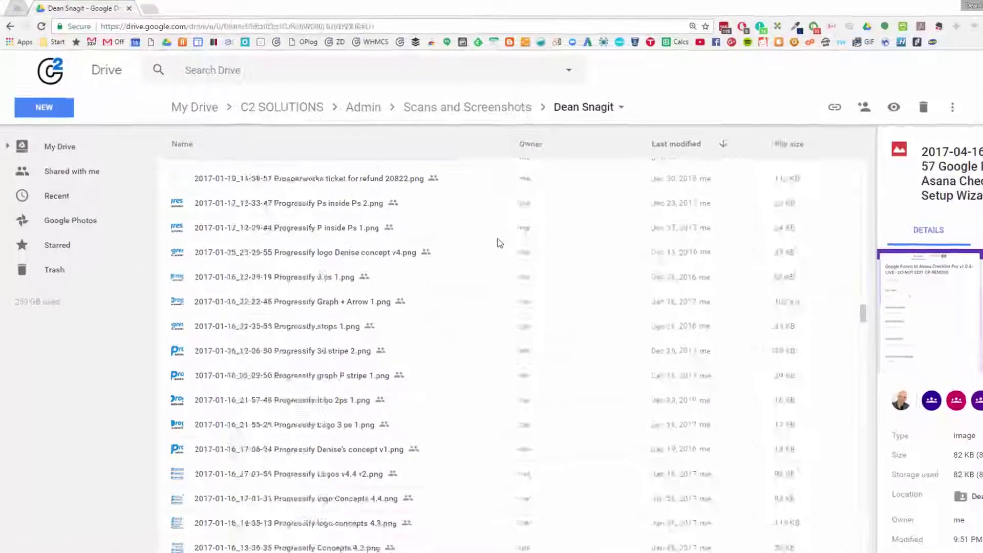
scroll(499, 242, "up", 10)
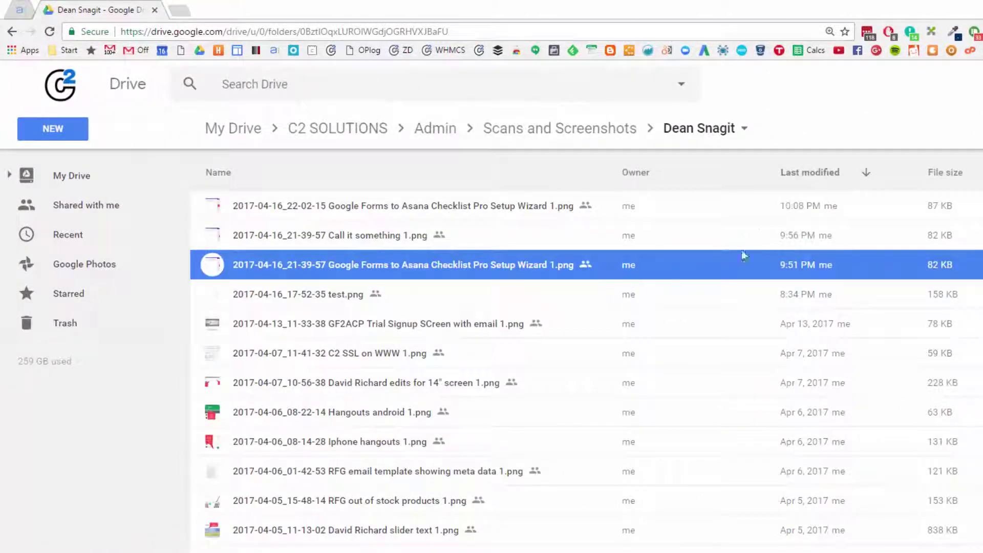
left_click(385, 209)
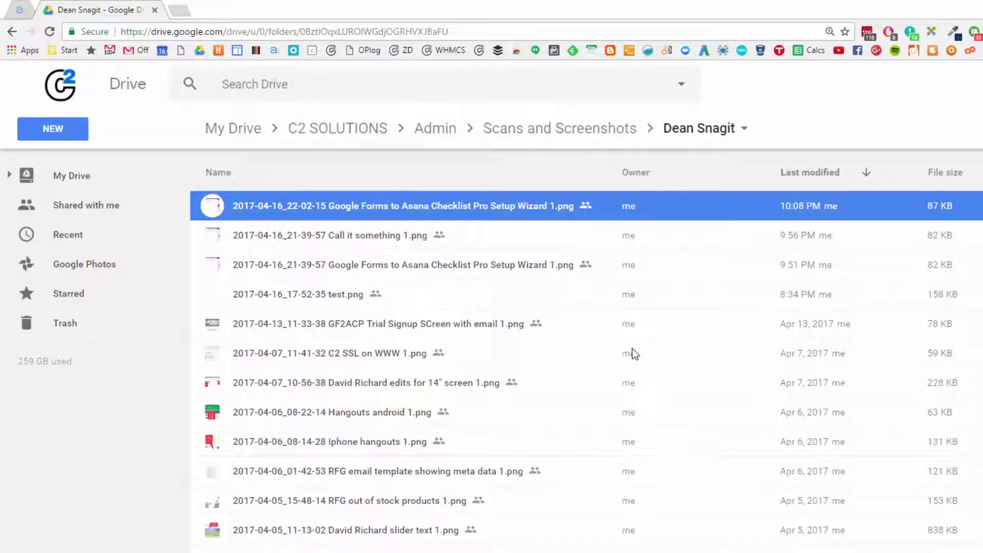
scroll(633, 354, "down", 20)
scroll(621, 359, "down", 20)
scroll(622, 372, "down", 20)
scroll(629, 380, "down", 10)
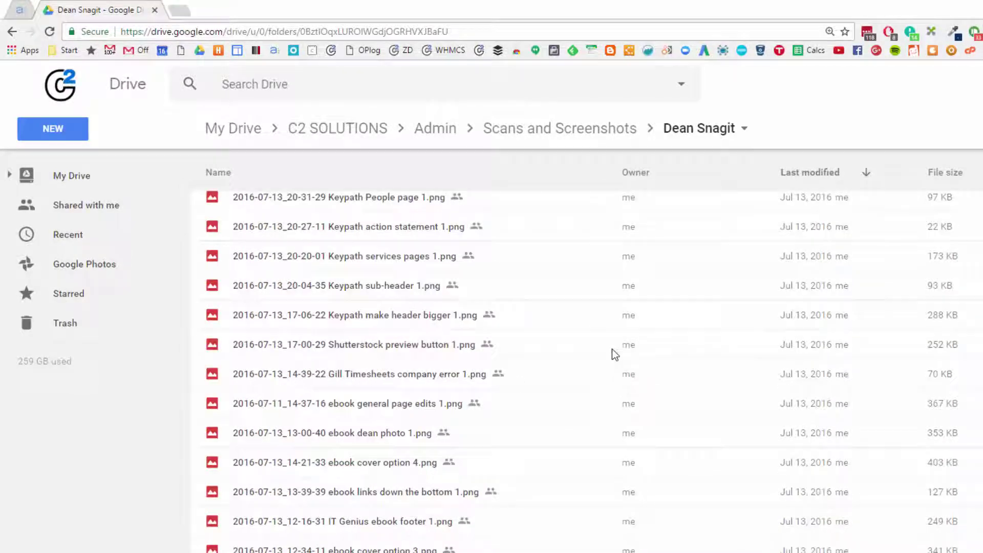
scroll(615, 353, "down", 7)
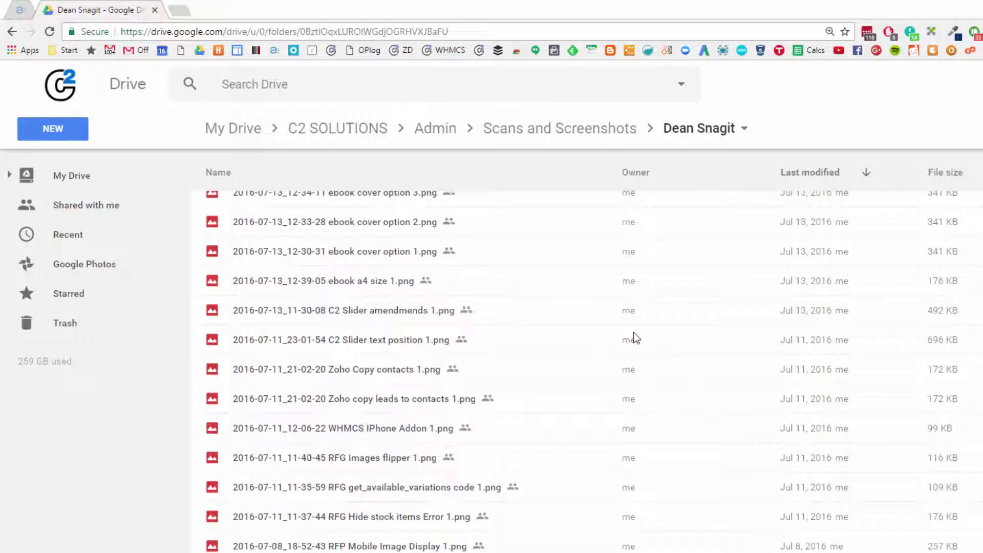
scroll(634, 335, "down", 15)
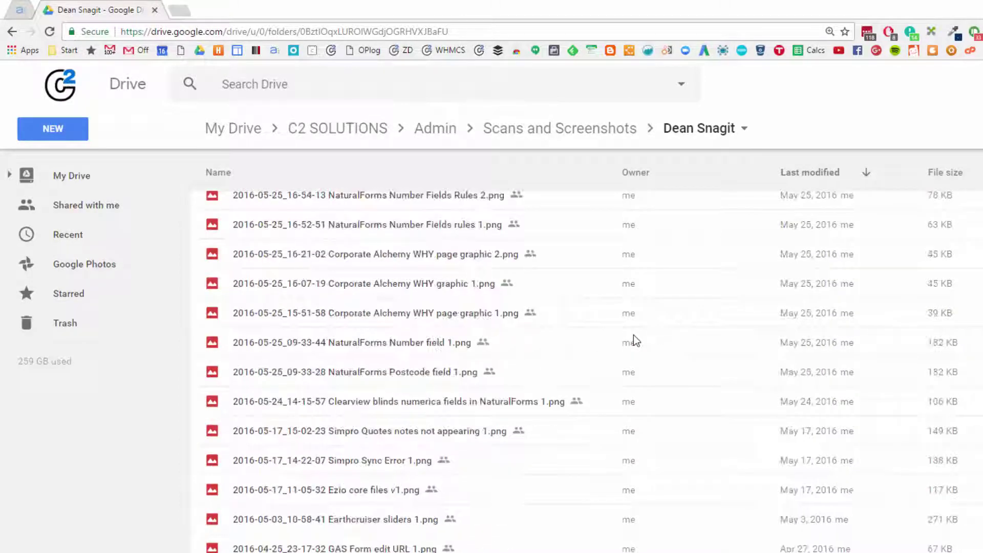
scroll(563, 417, "up", 10)
scroll(520, 362, "up", 2)
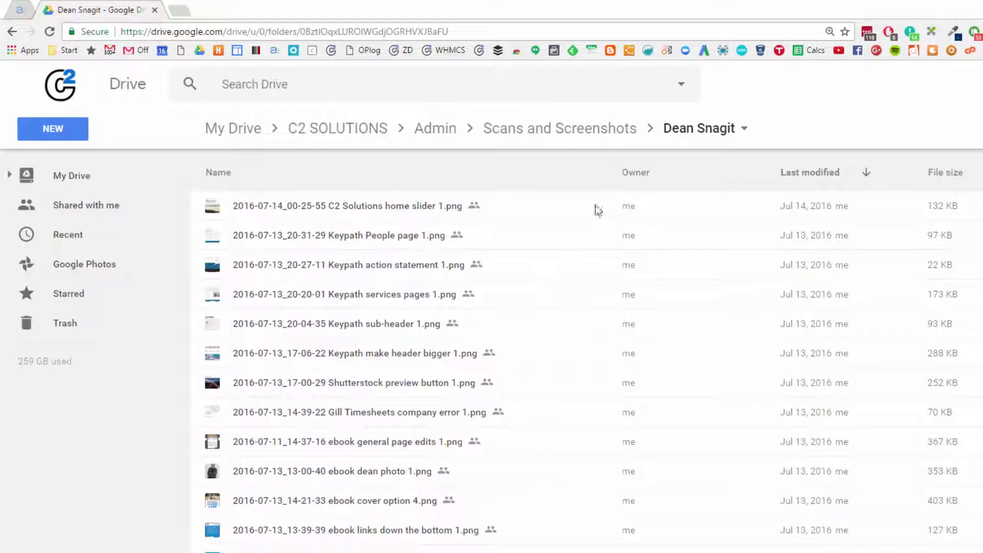
left_click(730, 135)
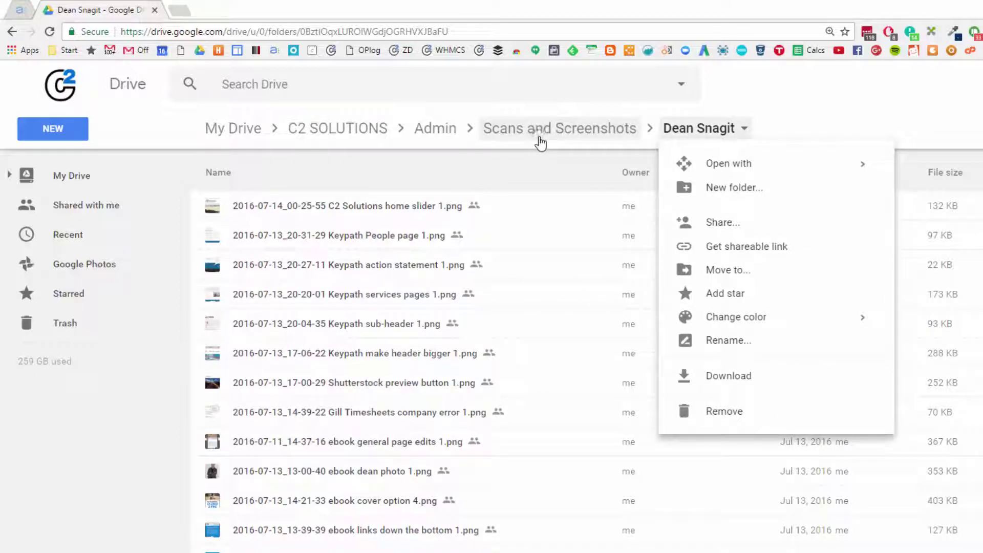
left_click(540, 143)
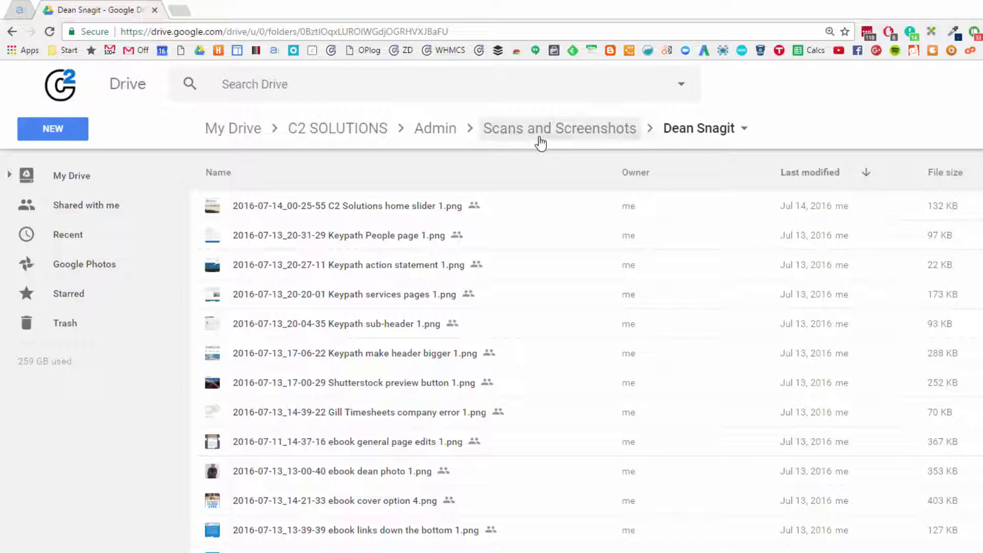
right_click(540, 143)
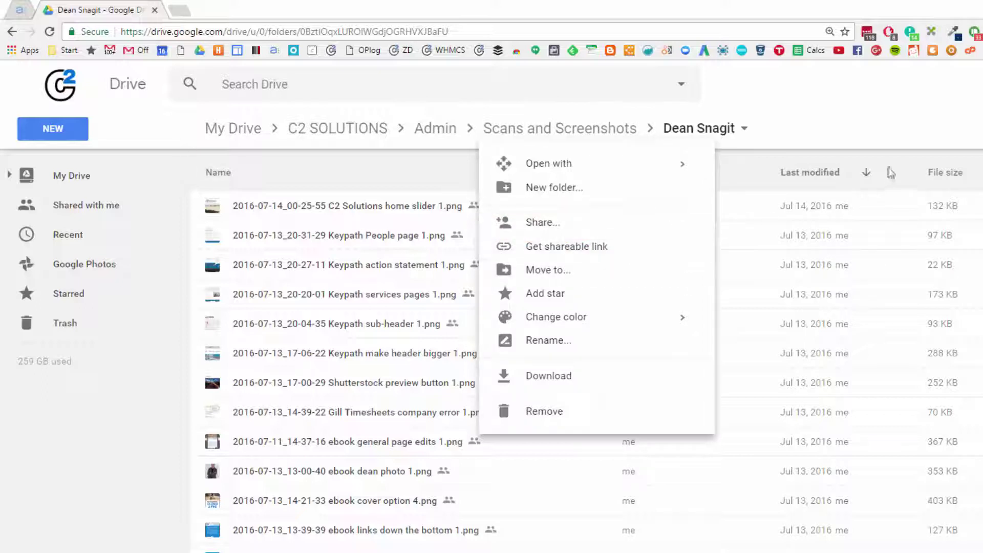
left_click(897, 119)
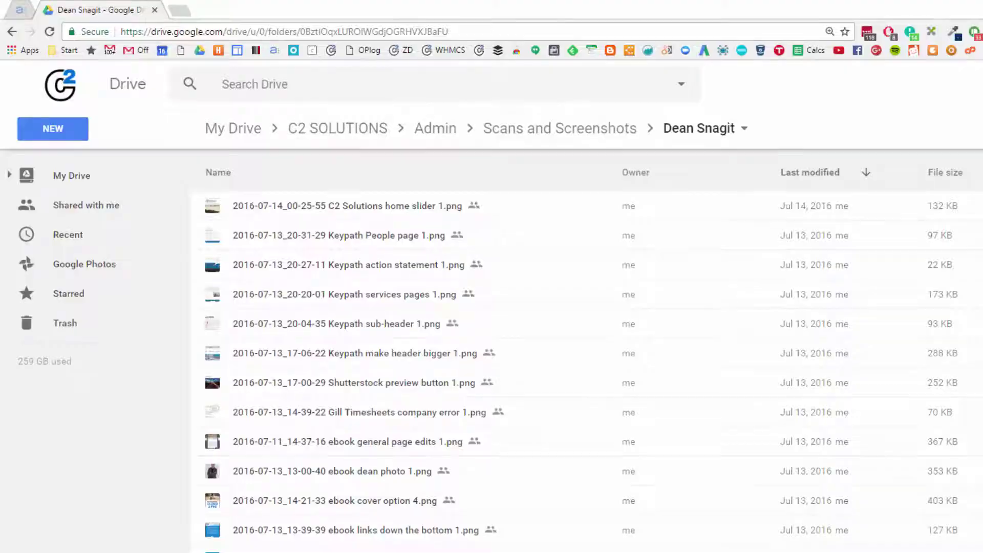